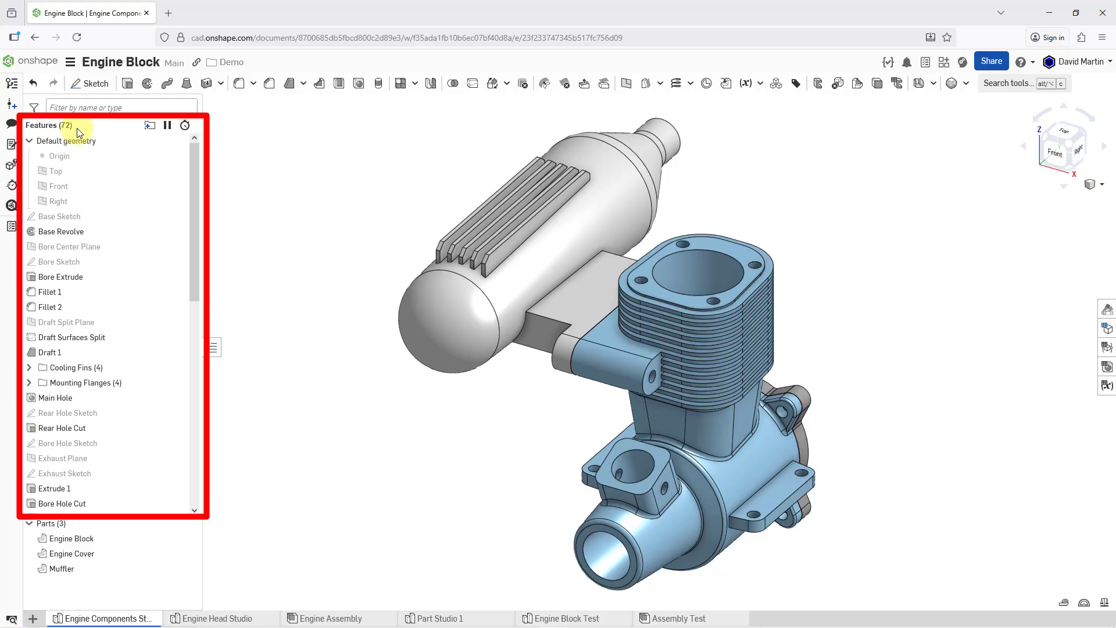
# Cancel a stray extrude, then open the parts insertion dialog in the empty Engine Assembly
pyautogui.moveTo(195, 201)
pyautogui.mouseDown()
pyautogui.moveTo(194, 392)
pyautogui.moveTo(207, 374)
pyautogui.moveTo(219, 174)
pyautogui.mouseUp()
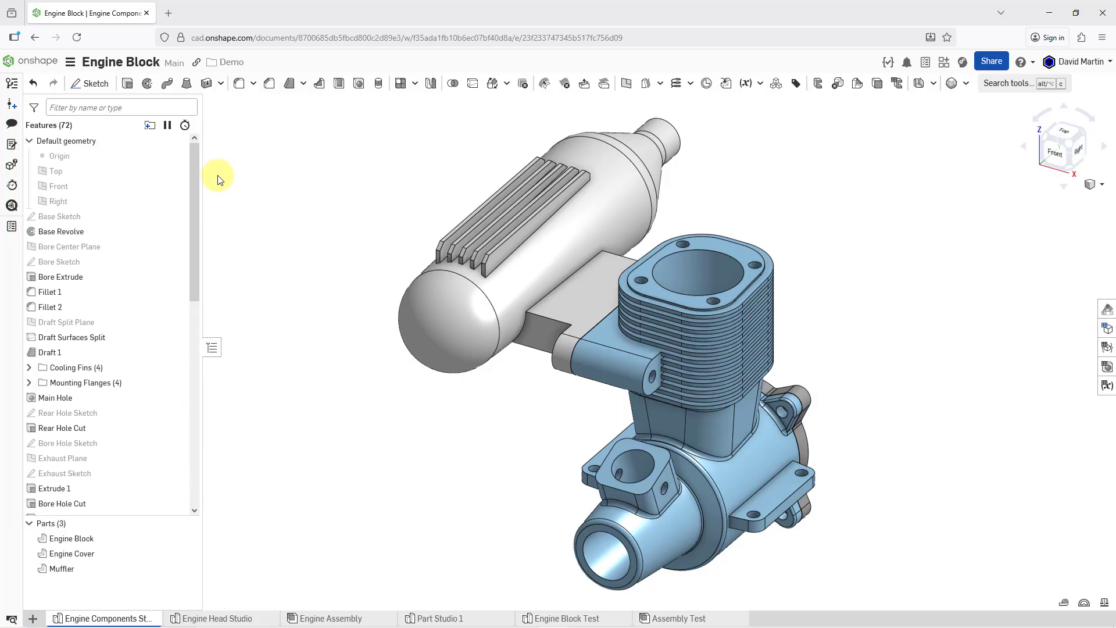
pyautogui.click(128, 84)
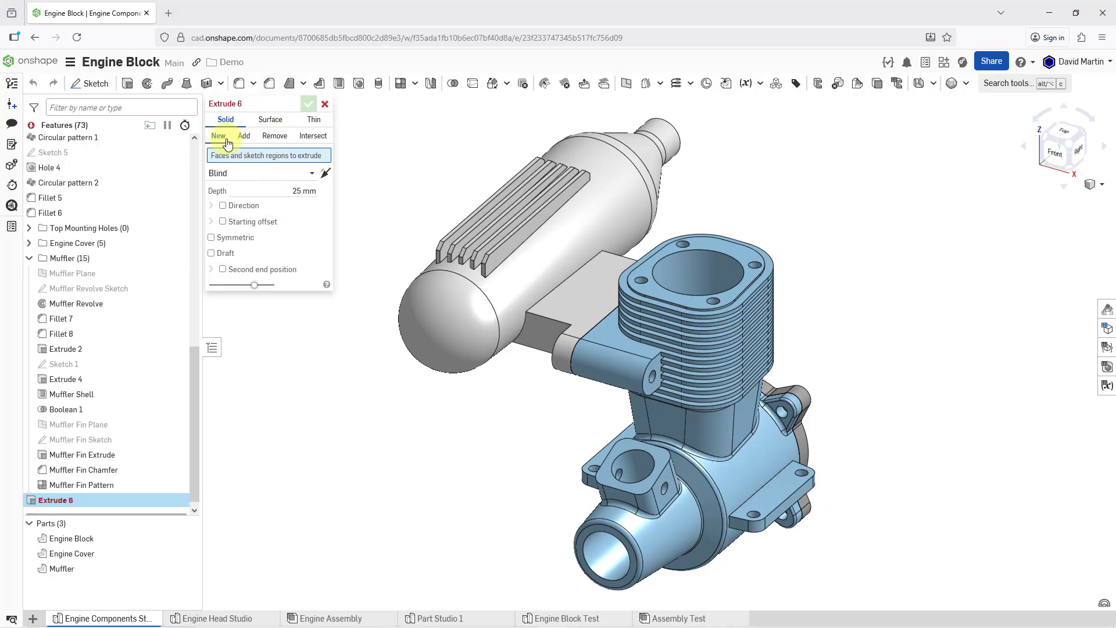
pyautogui.click(325, 105)
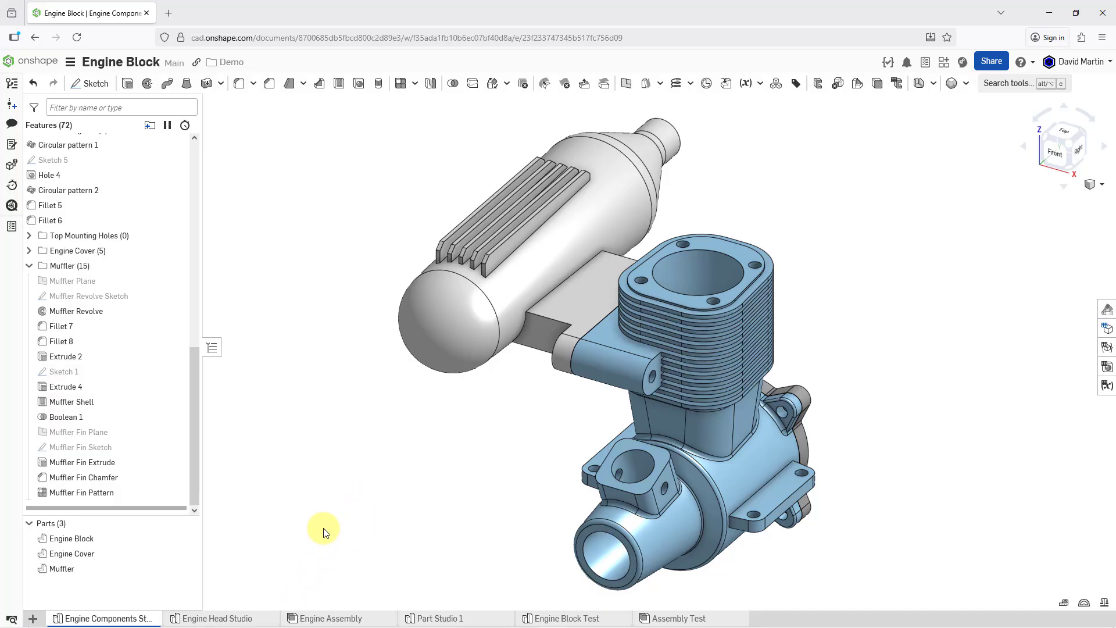
pyautogui.click(337, 617)
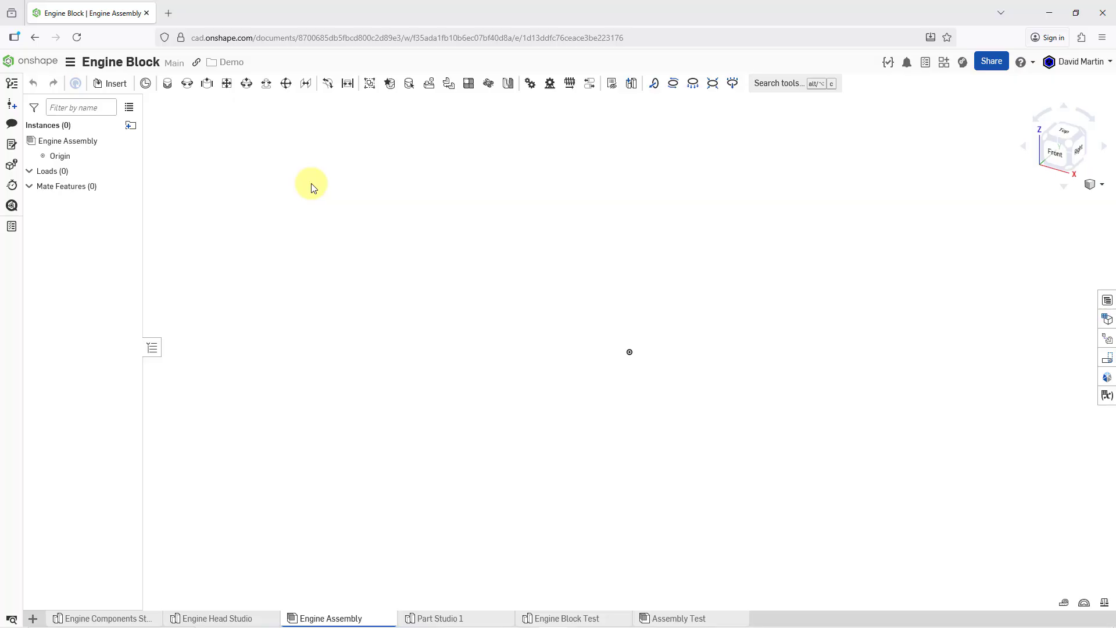
pyautogui.click(116, 84)
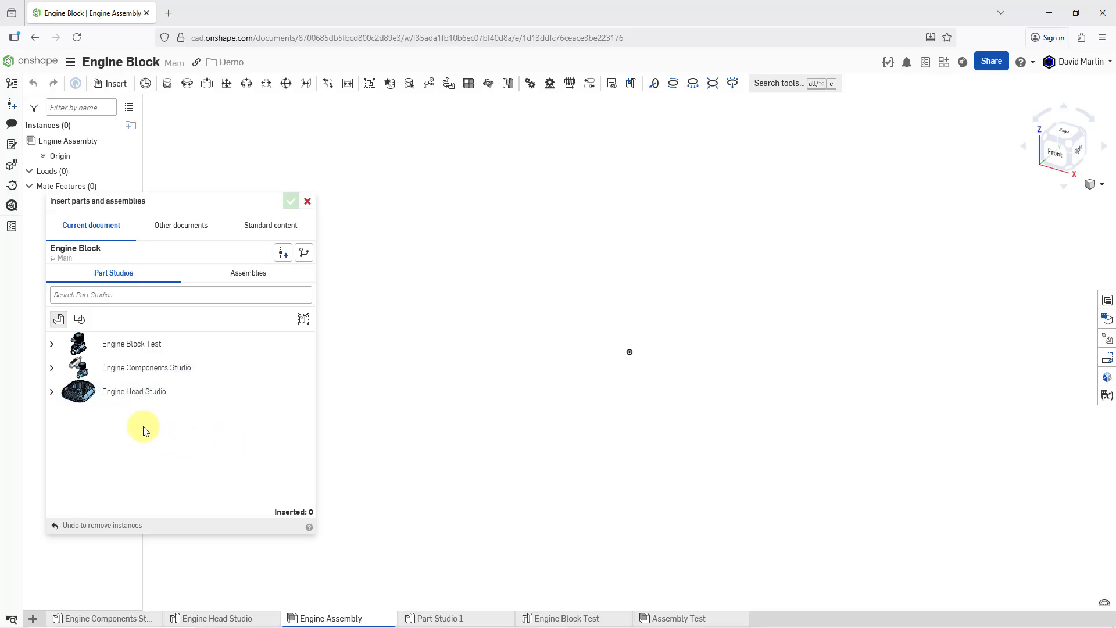
# Insert Engine Block, Engine Cover and Muffler from Engine Components Studio into the assembly
pyautogui.click(51, 369)
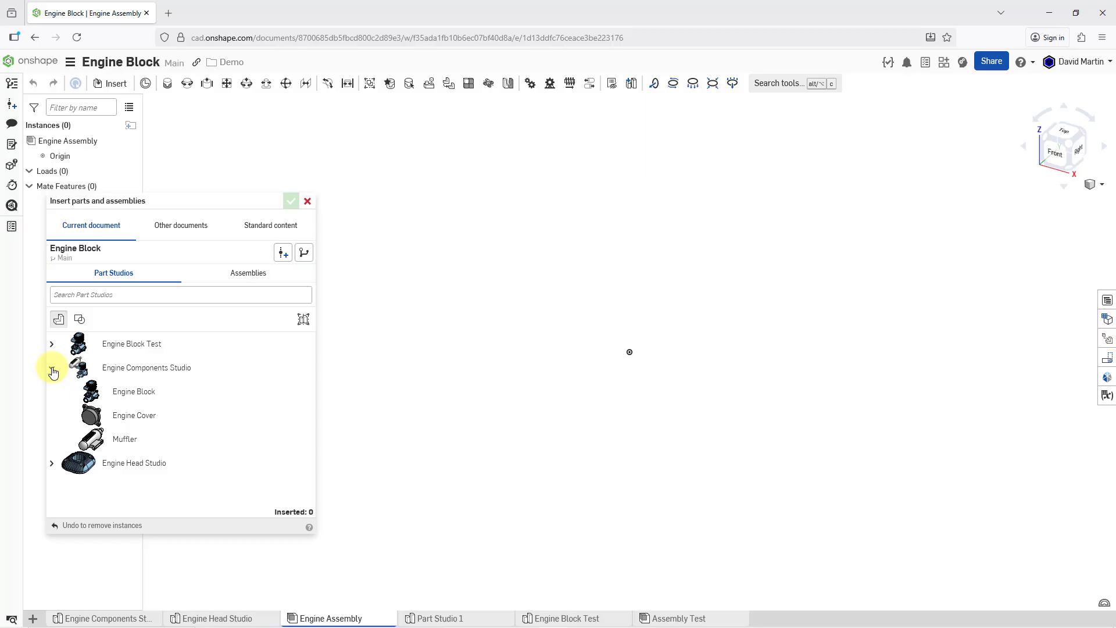
pyautogui.click(153, 392)
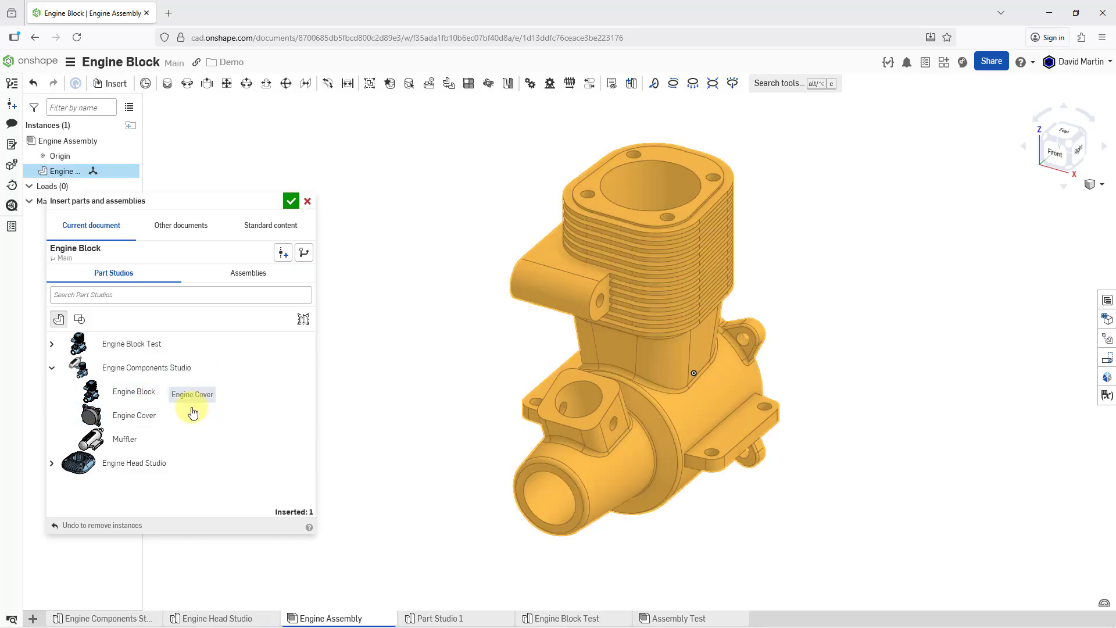
pyautogui.click(153, 421)
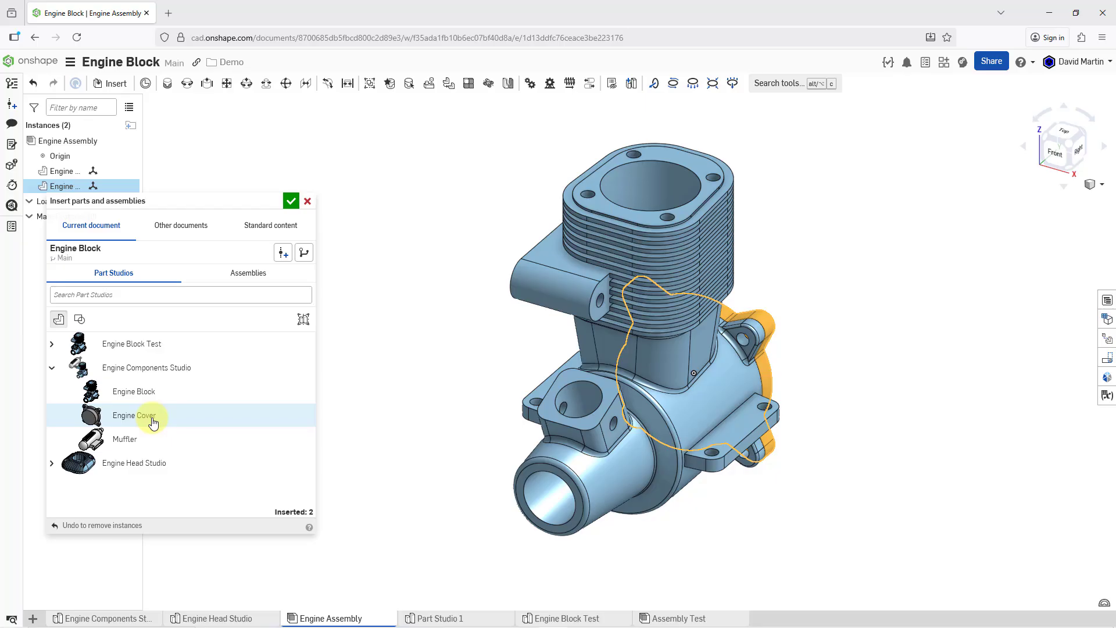
pyautogui.click(144, 446)
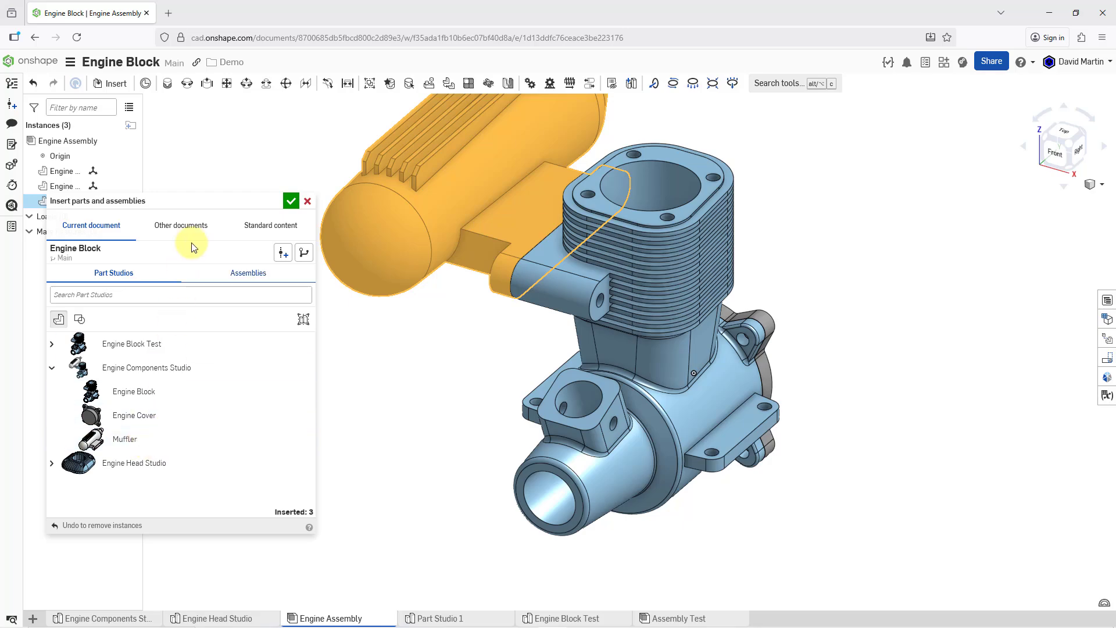
pyautogui.click(291, 202)
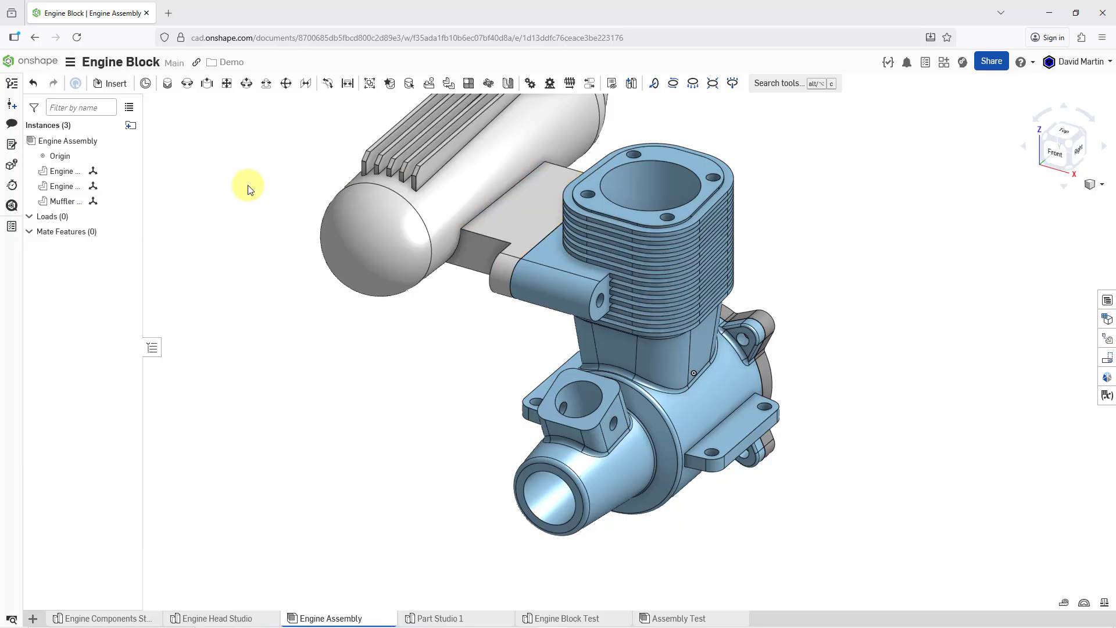
# Widen the instance panel and fix Engine Block <1> in place
pyautogui.scroll(-4, 506, 475)
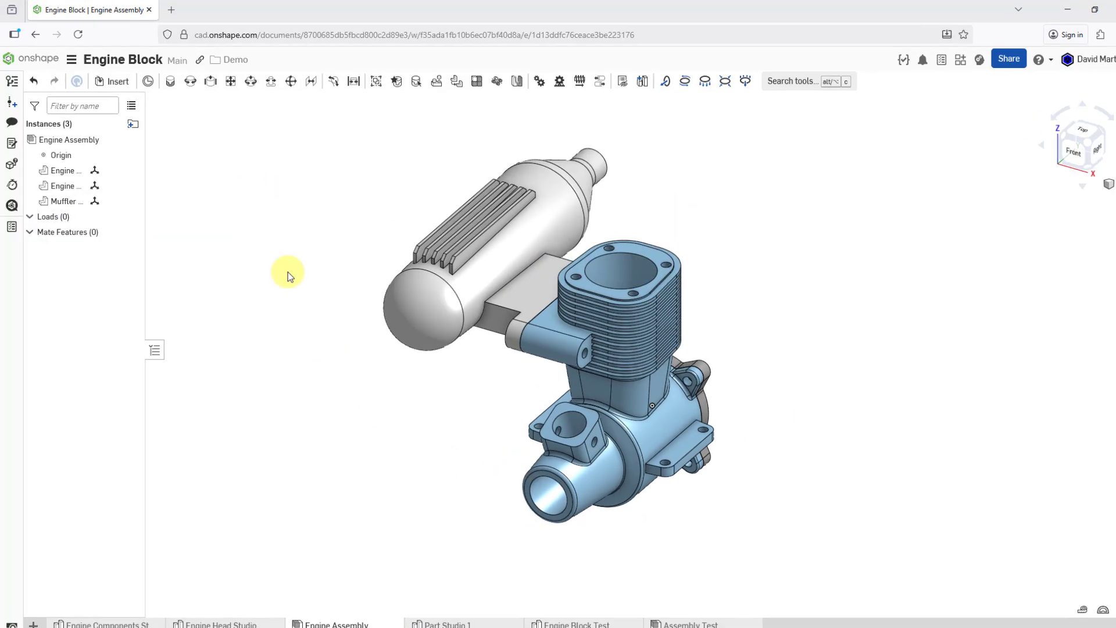
pyautogui.moveTo(145, 212); pyautogui.dragTo(269, 215)
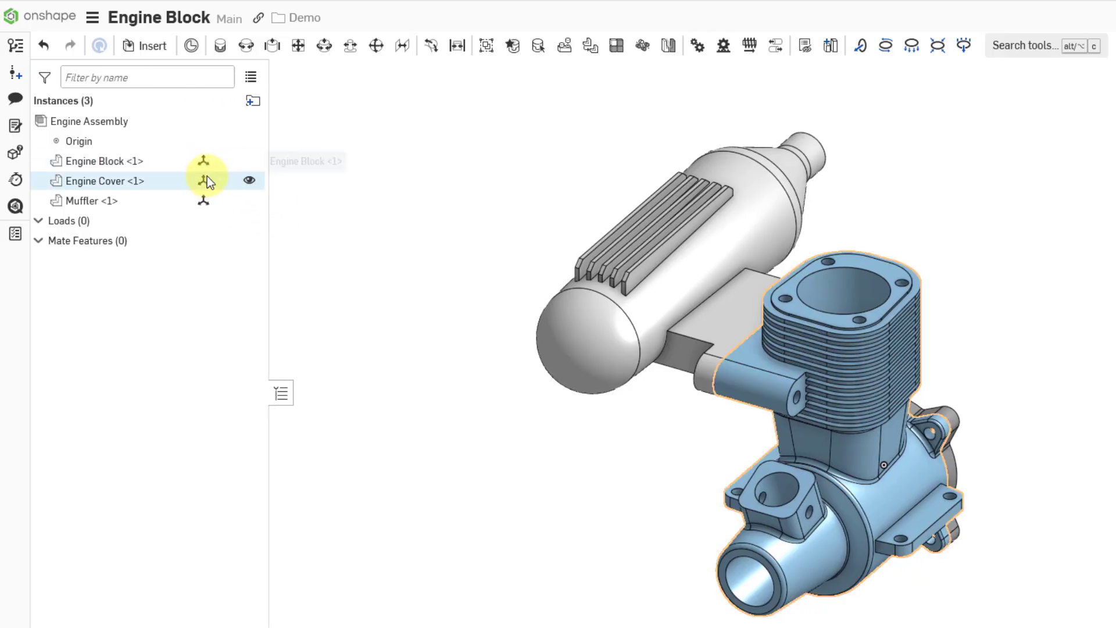
pyautogui.click(121, 163)
pyautogui.rightClick(121, 165)
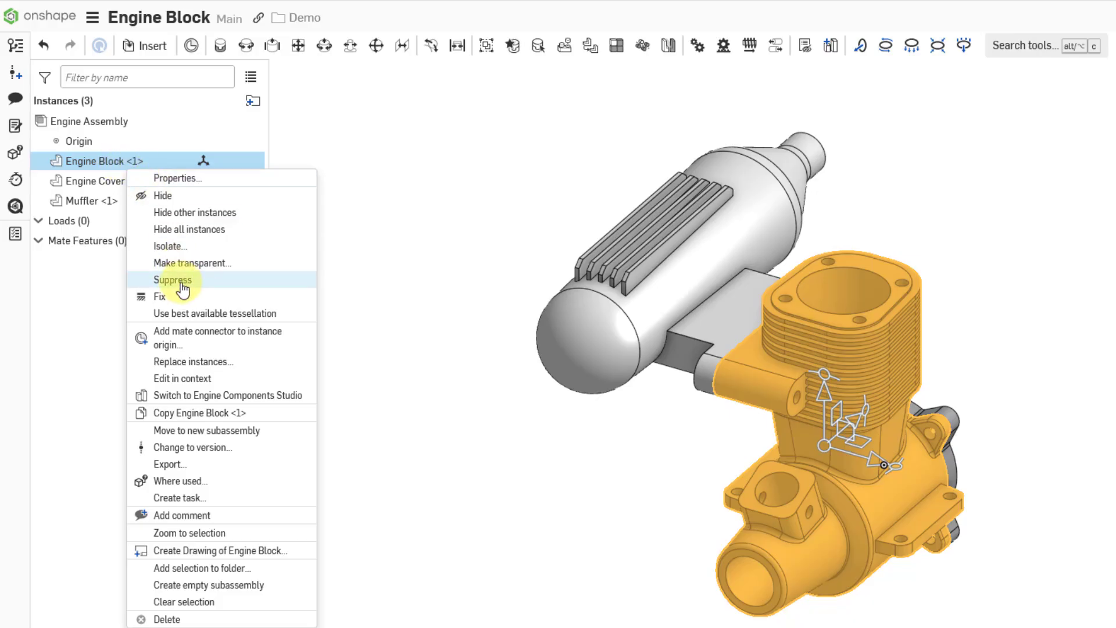
pyautogui.click(181, 301)
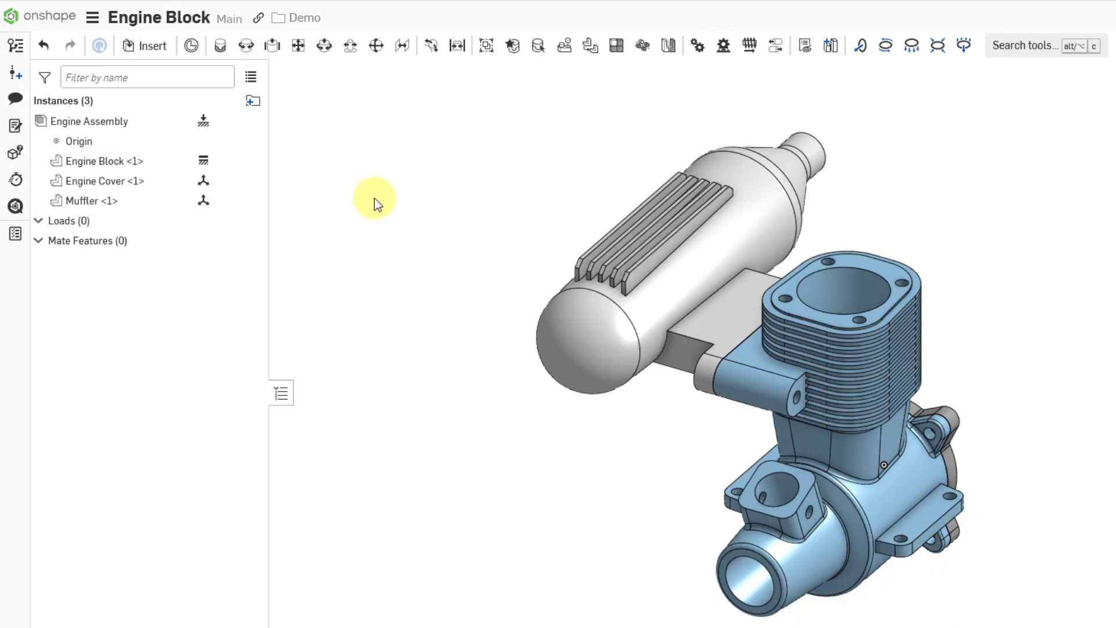
# Group Engine Block, Engine Cover and Muffler together as Group 1
pyautogui.click(108, 162)
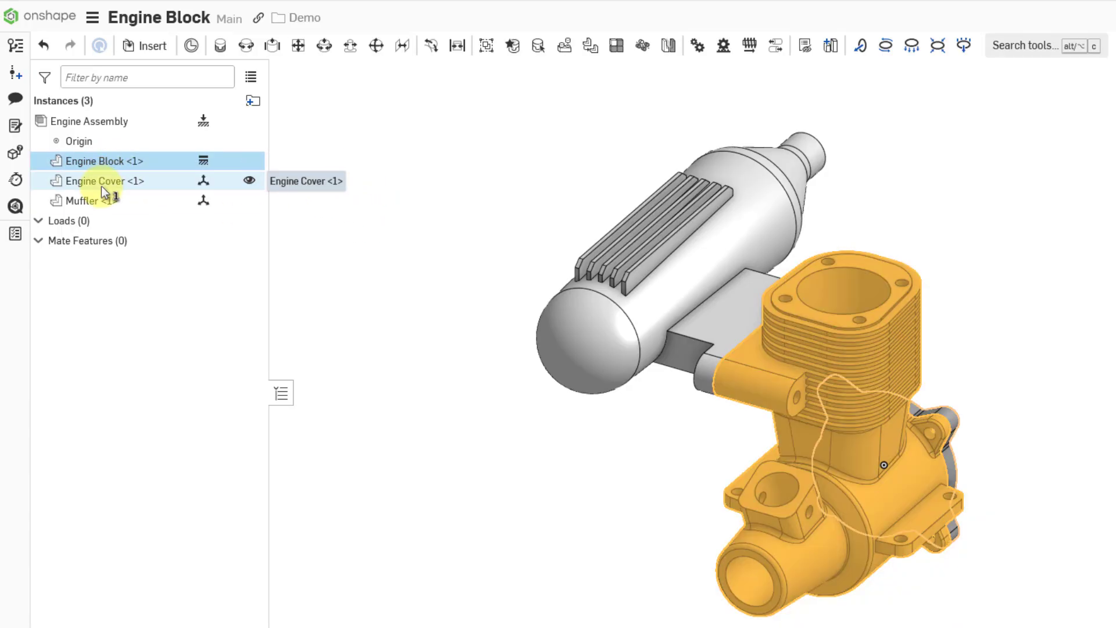
pyautogui.click(101, 186)
pyautogui.click(102, 204)
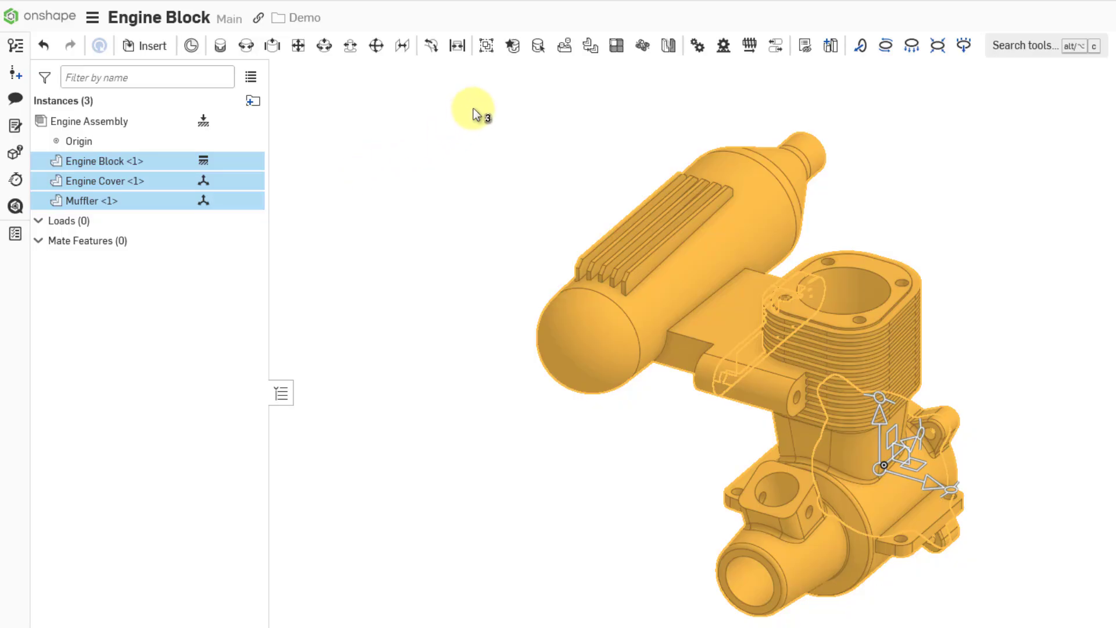
pyautogui.click(486, 51)
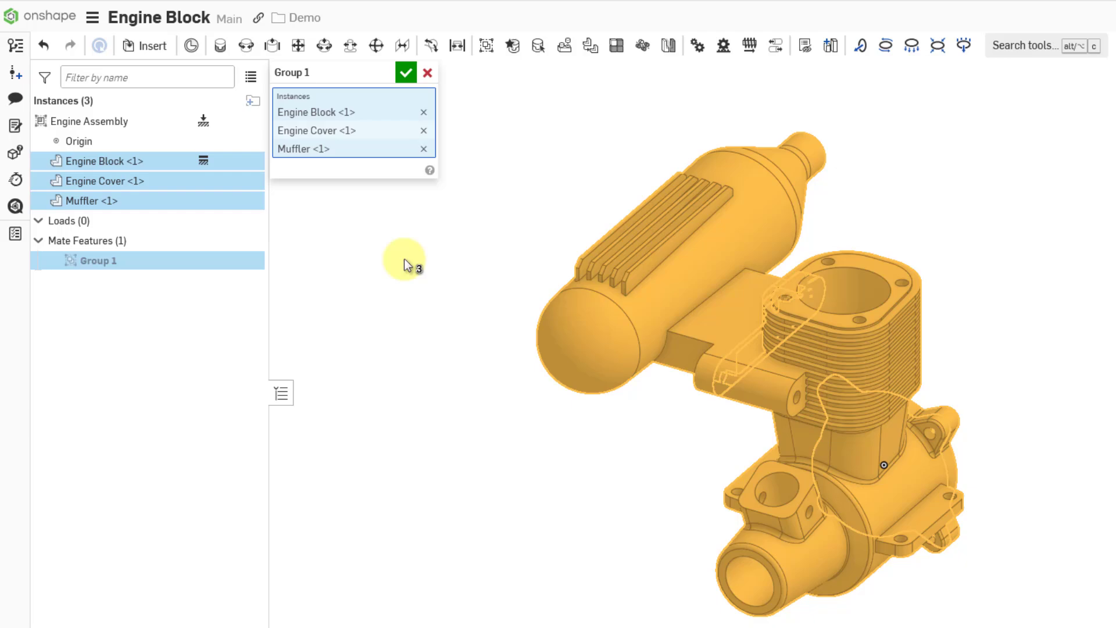
pyautogui.click(405, 72)
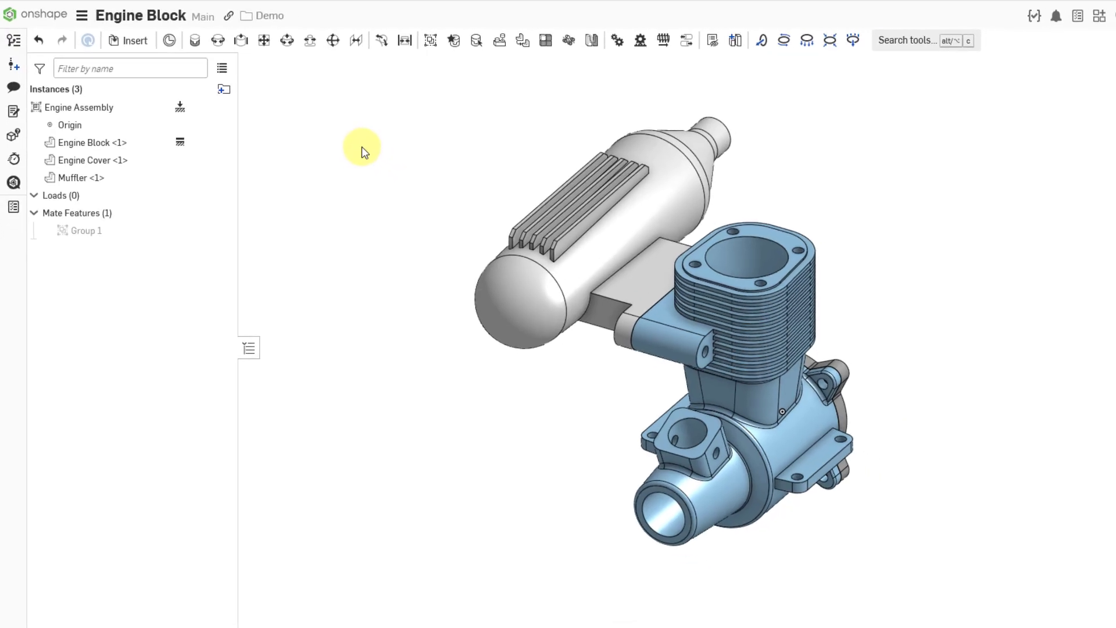
# Insert Engine Head Test from Engine Head Studio and place it above the cylinder
pyautogui.scroll(2, 735, 194)
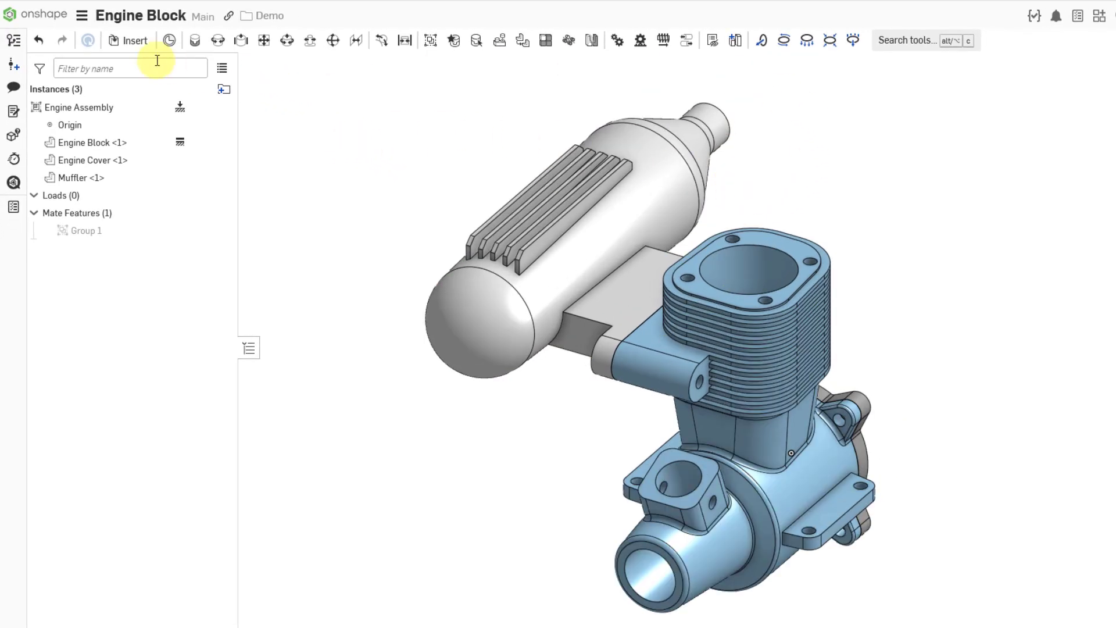
pyautogui.click(129, 41)
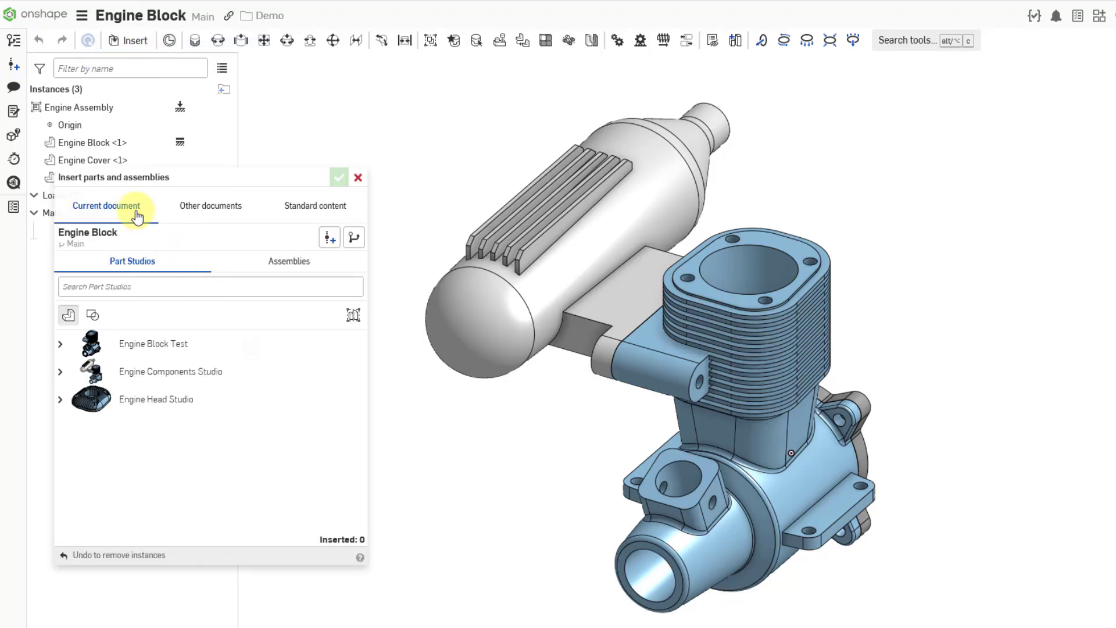
pyautogui.click(61, 400)
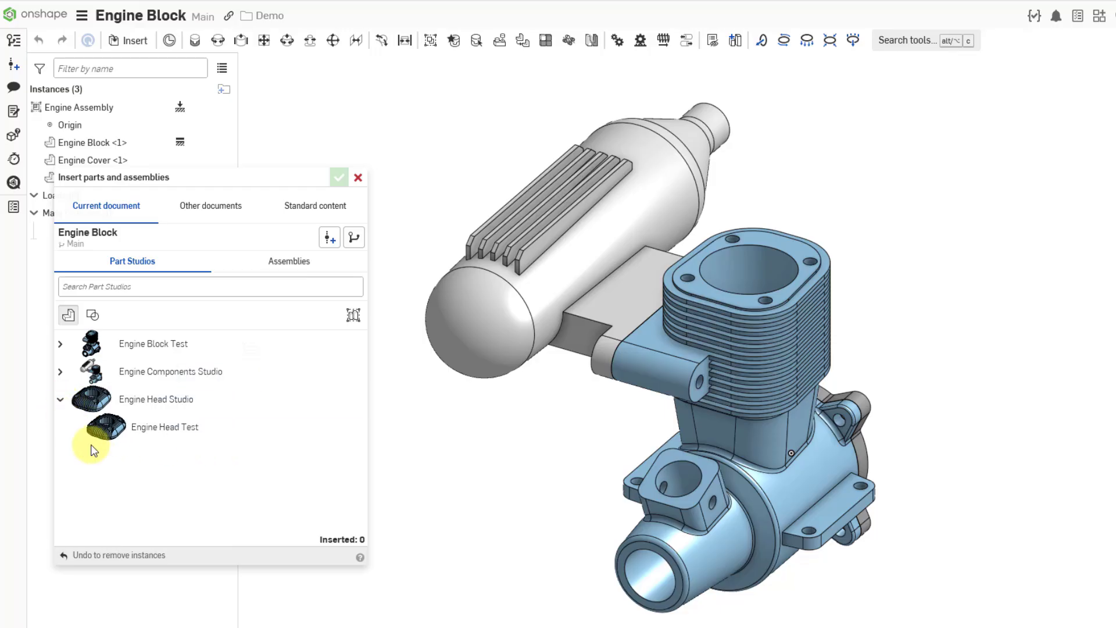
pyautogui.click(175, 434)
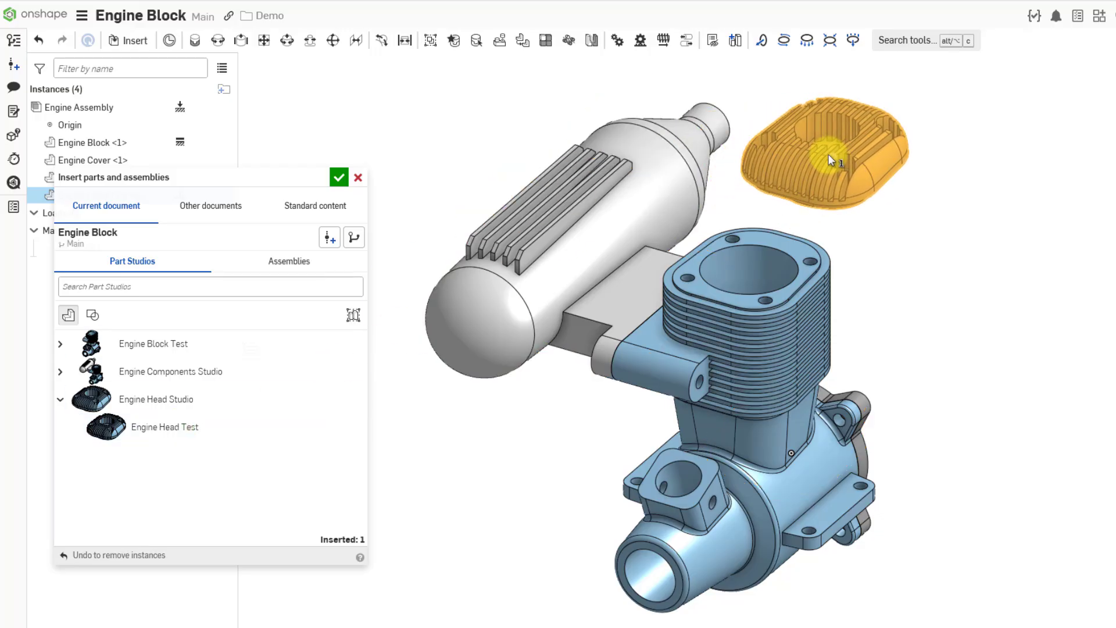
pyautogui.click(829, 155)
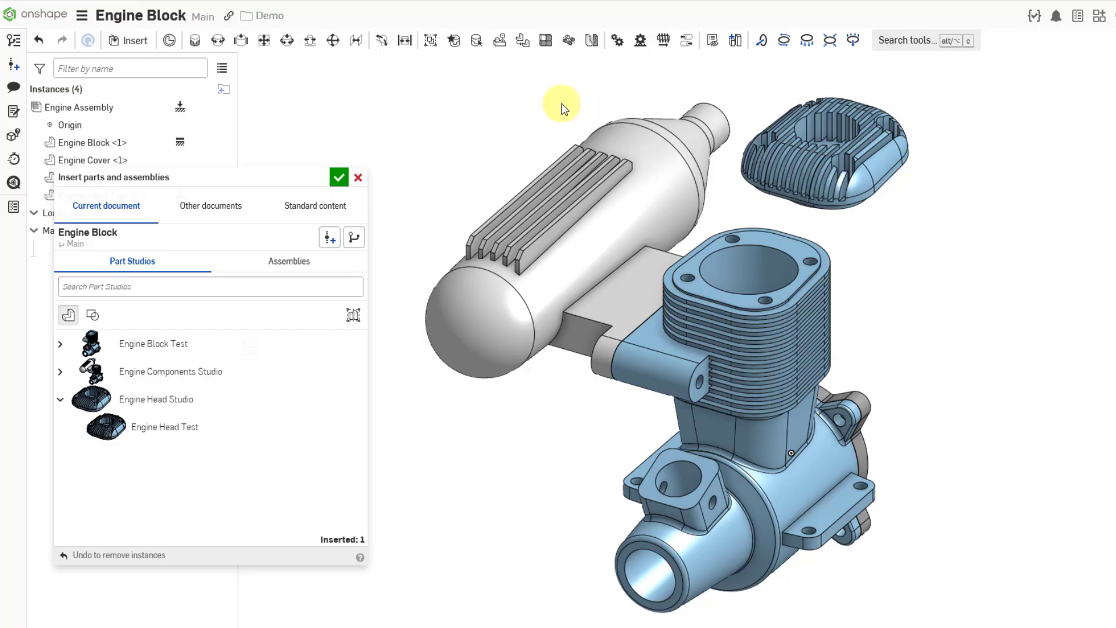
# Accept the Insert parts and assemblies dialog to finish placing the engine head
pyautogui.click(339, 178)
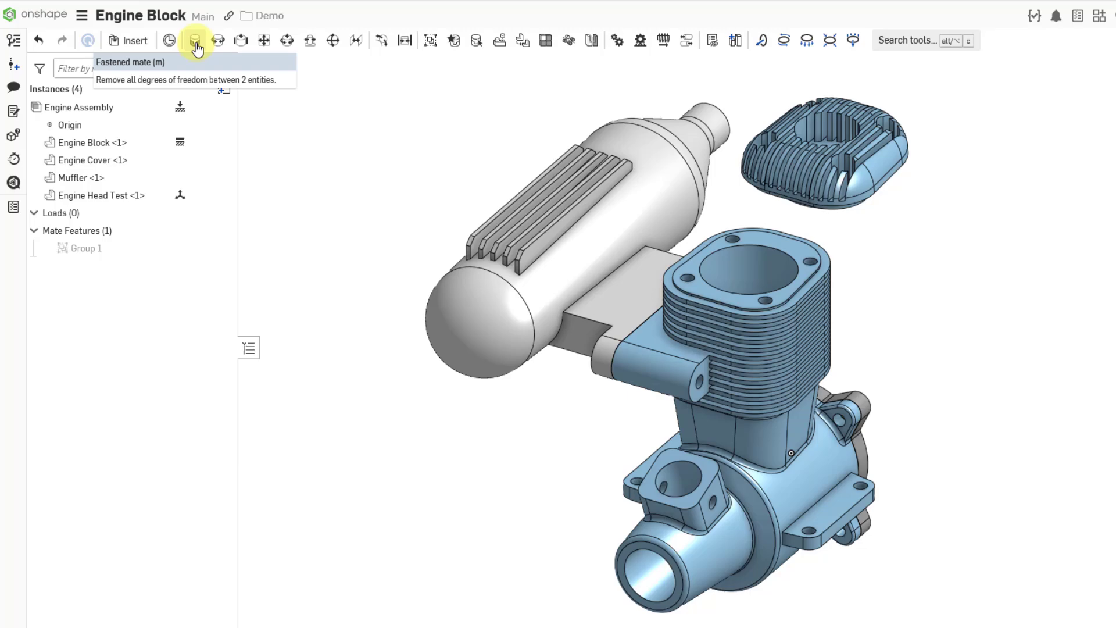
# Fasten Engine Head Test onto the block's top-face connector with an offset Fastened 1 mate
pyautogui.click(196, 46)
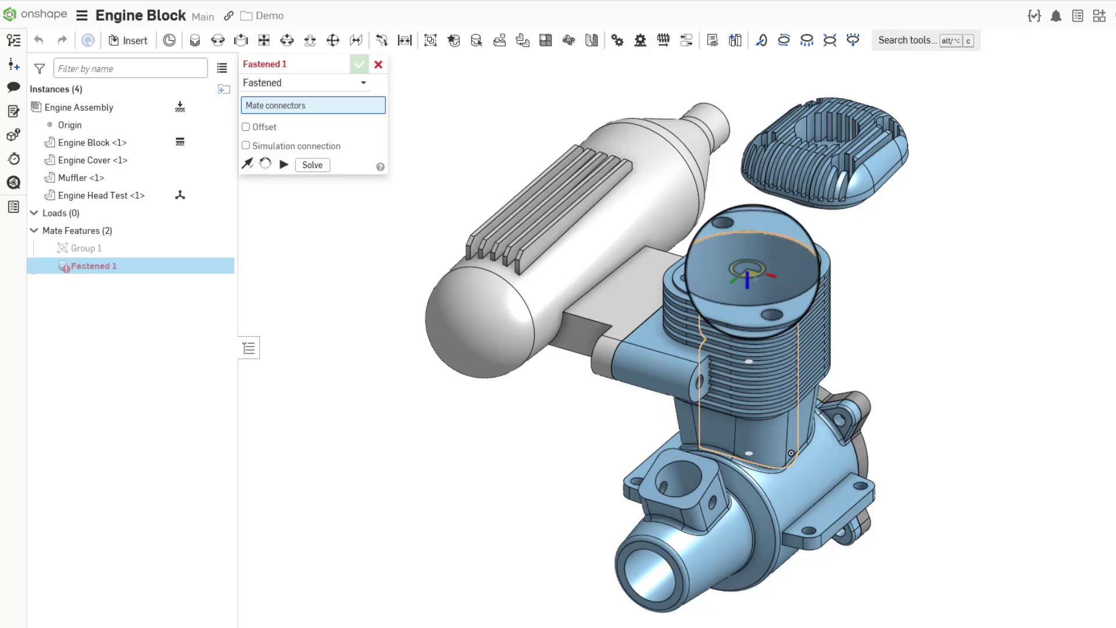
pyautogui.click(748, 270)
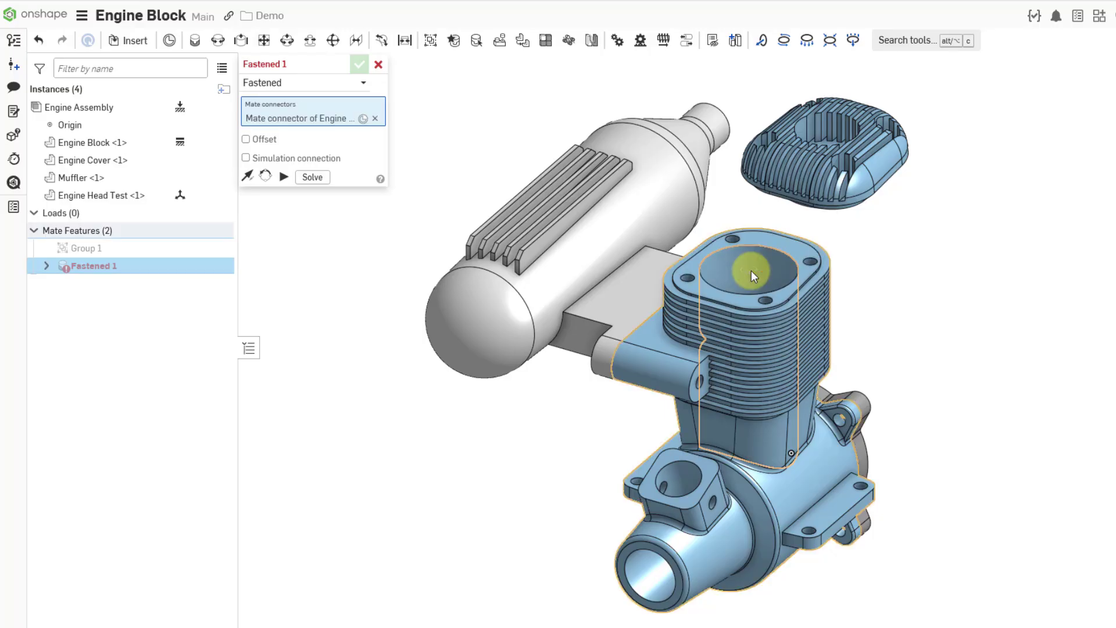
pyautogui.moveTo(872, 279); pyautogui.dragTo(829, 191, button='right')
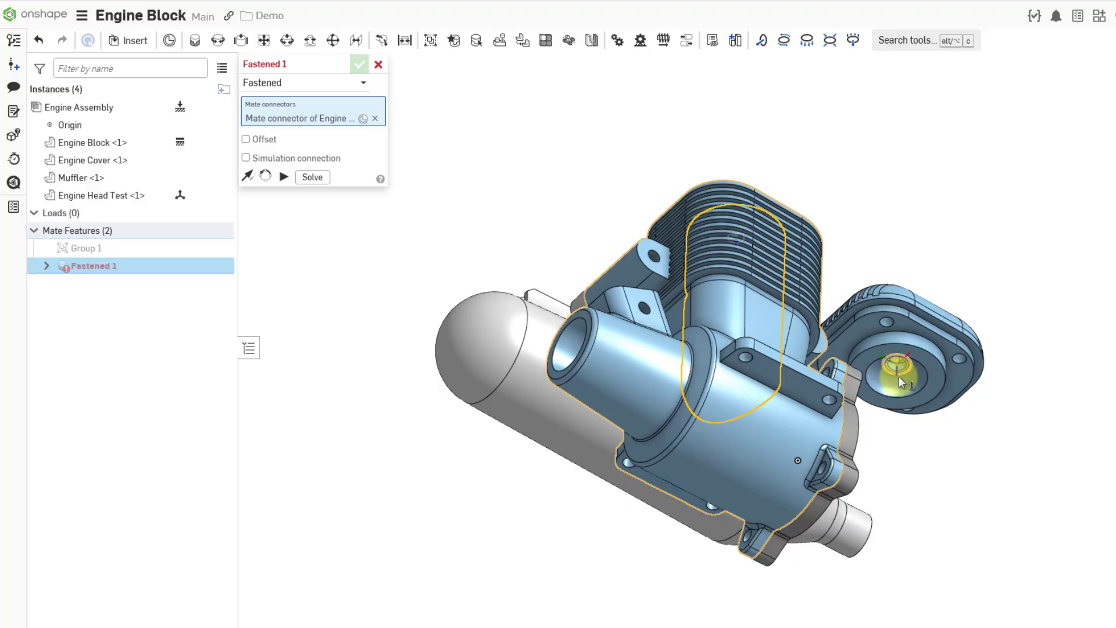
pyautogui.moveTo(895, 379); pyautogui.dragTo(893, 408, button='right')
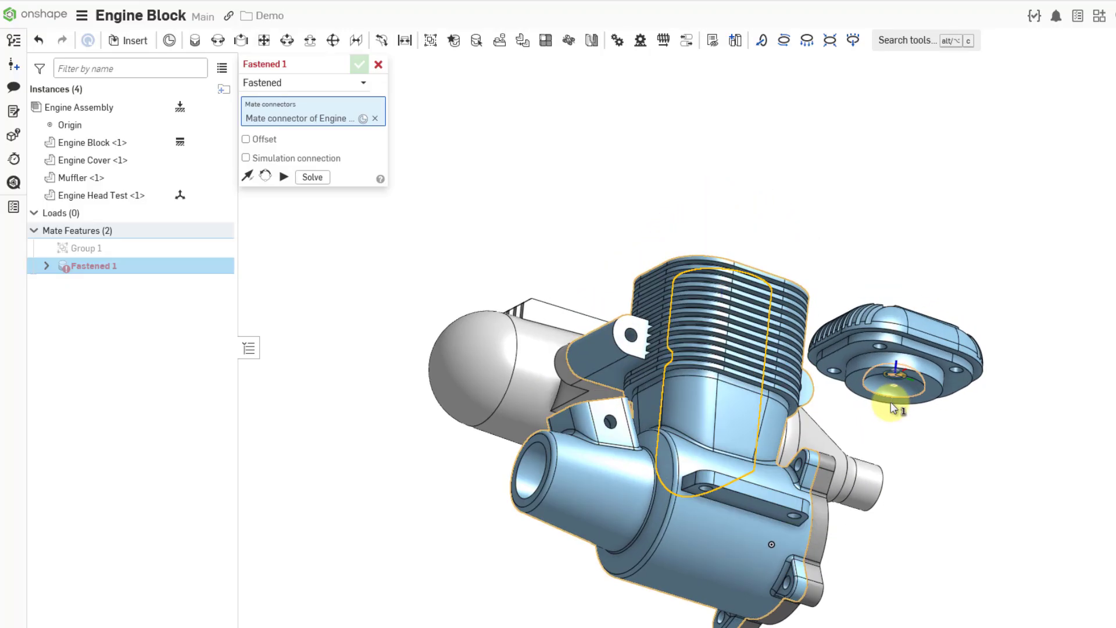
pyautogui.click(900, 363)
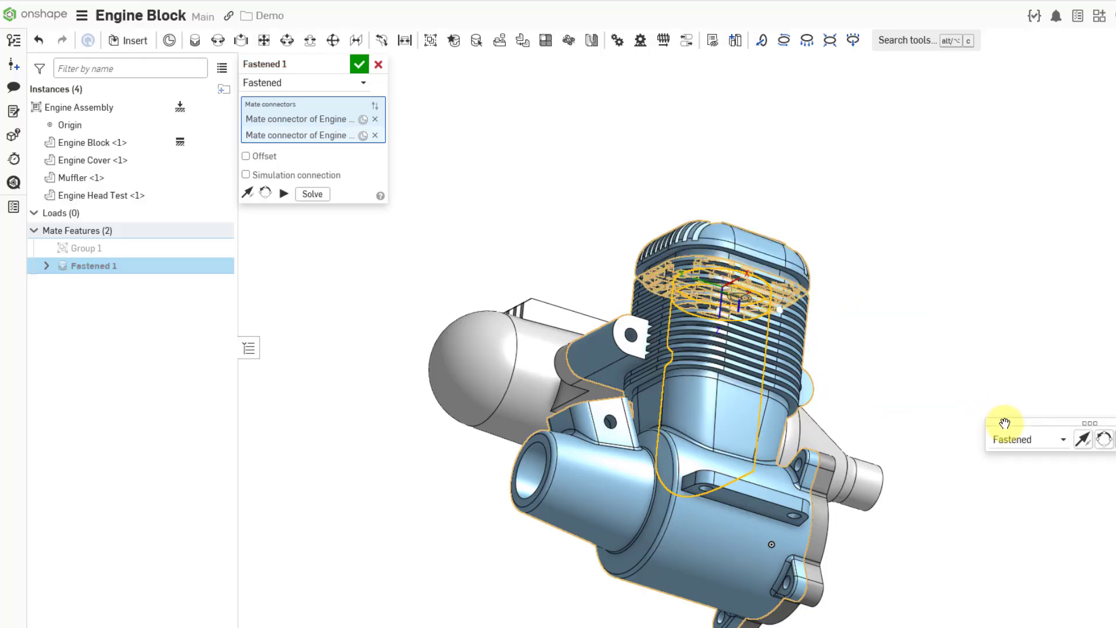
pyautogui.moveTo(804, 288); pyautogui.dragTo(801, 320, button='right')
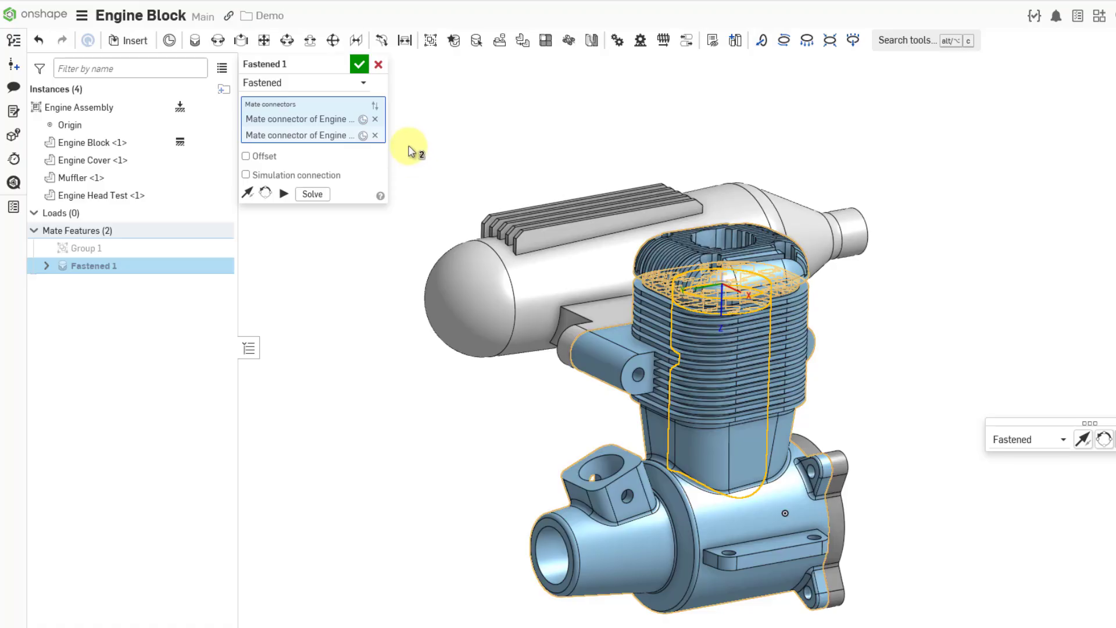
pyautogui.click(246, 157)
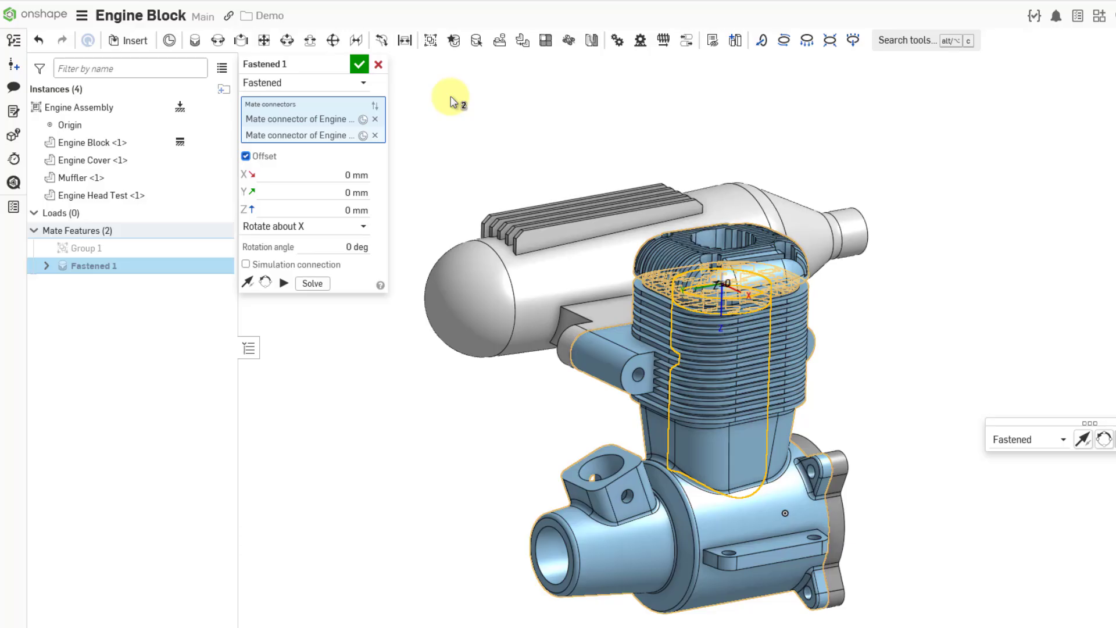
pyautogui.click(359, 64)
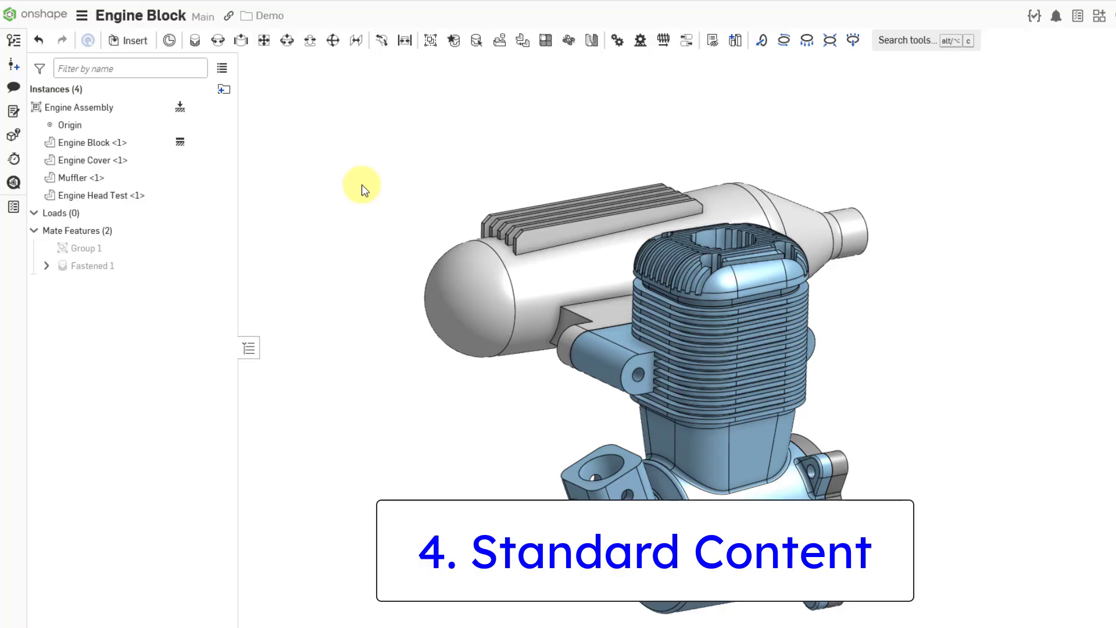
# Set Insert to Standard content in the Bolts & screws category, then orbit the engine
pyautogui.click(129, 42)
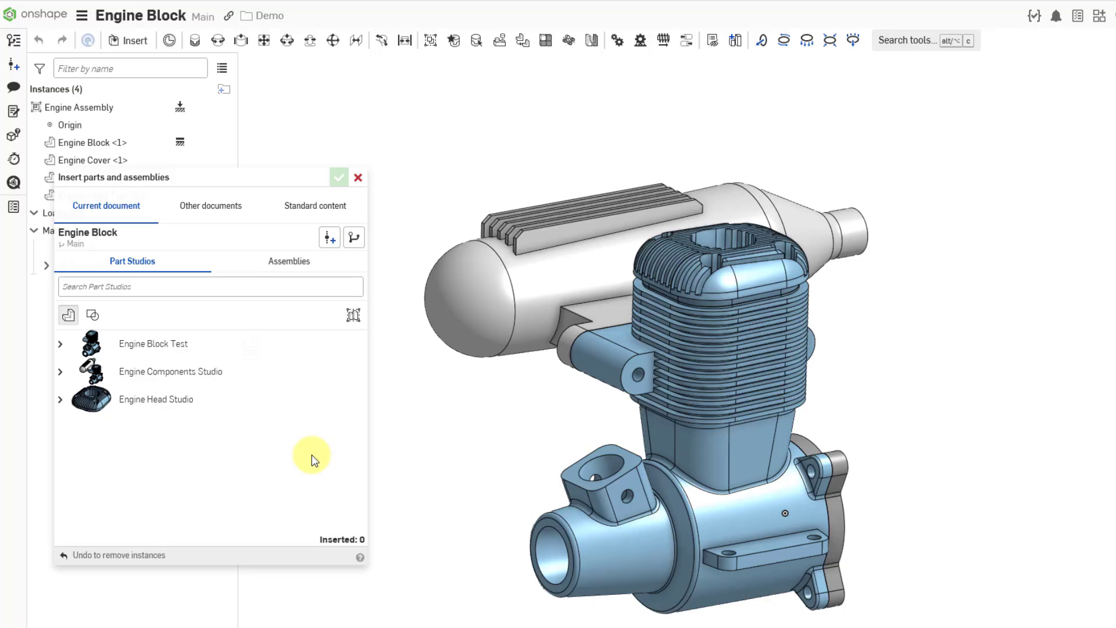
pyautogui.click(304, 209)
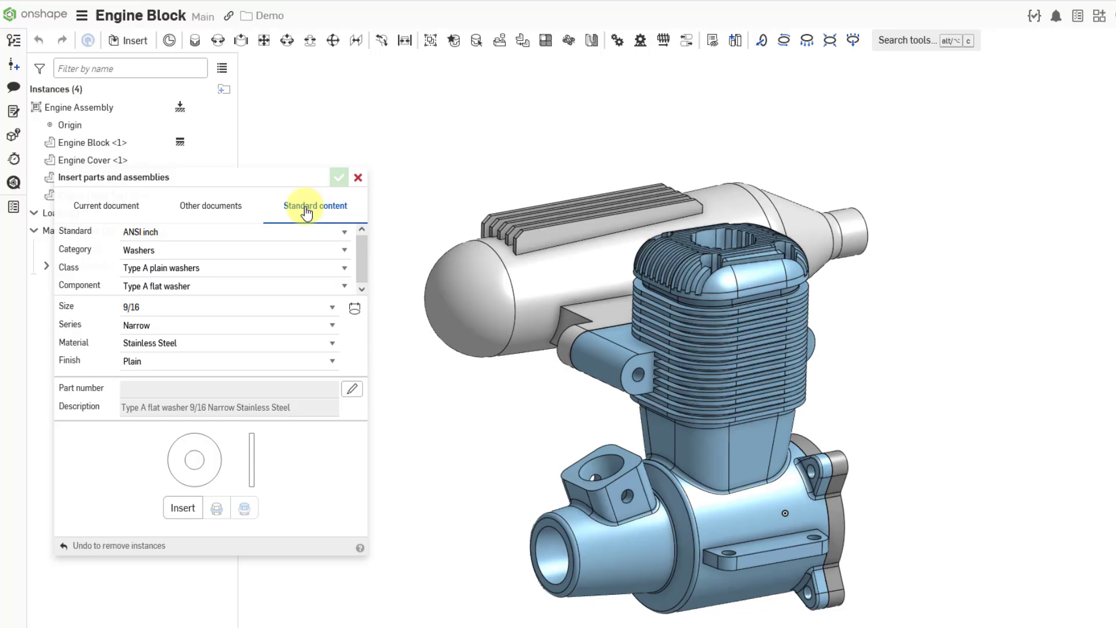
pyautogui.click(267, 254)
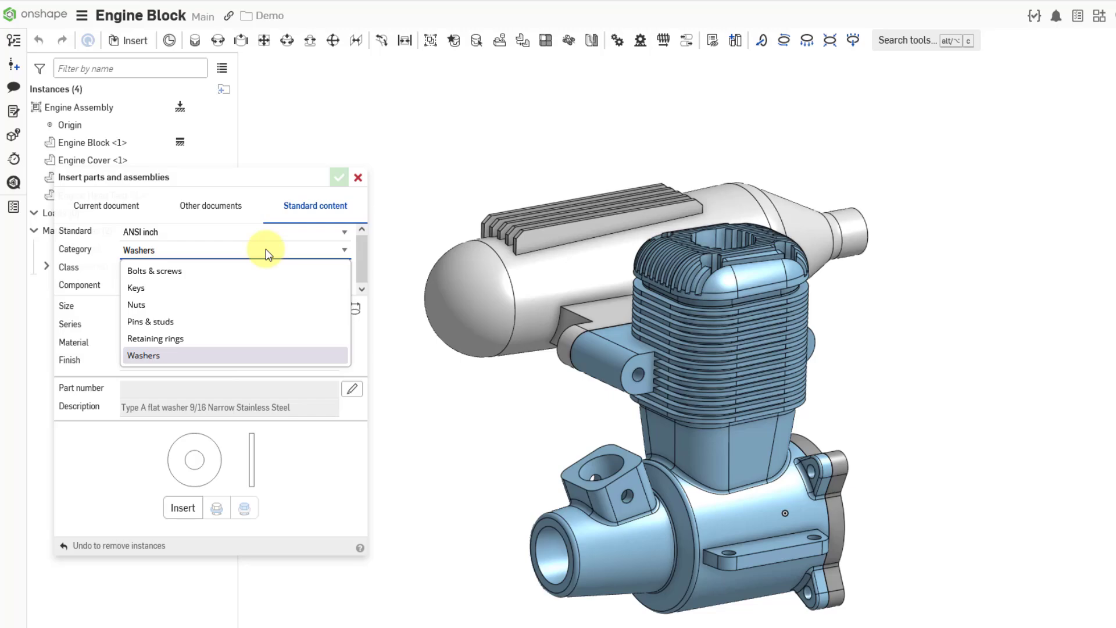
pyautogui.click(208, 276)
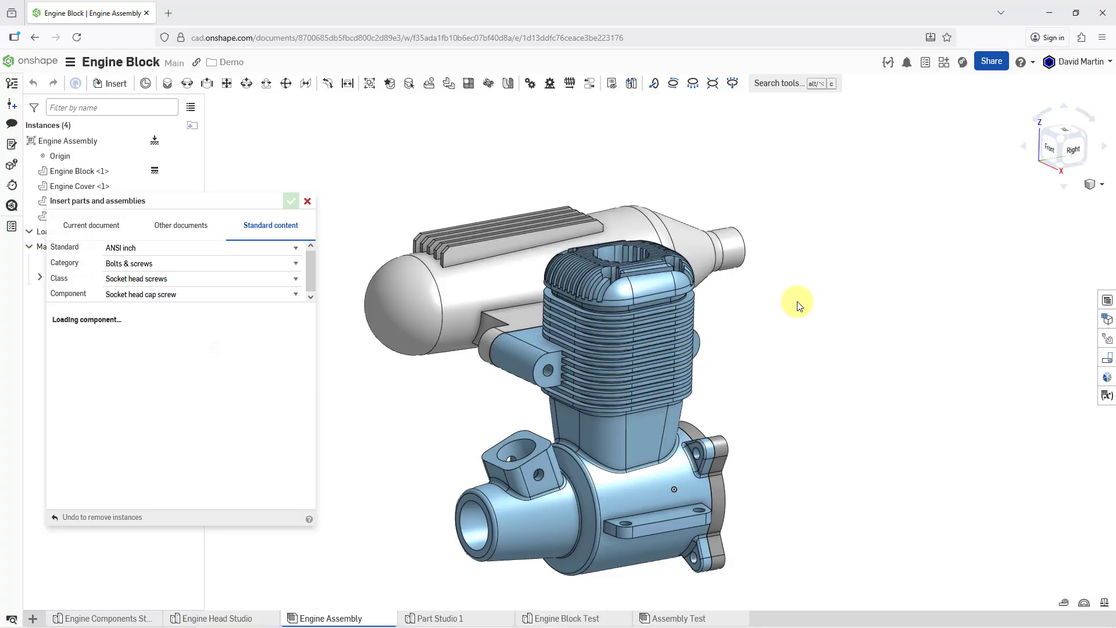
pyautogui.moveTo(798, 304); pyautogui.dragTo(726, 299, button='right')
pyautogui.moveTo(723, 348); pyautogui.dragTo(745, 264, button='right')
pyautogui.moveTo(694, 347); pyautogui.dragTo(661, 379, button='right')
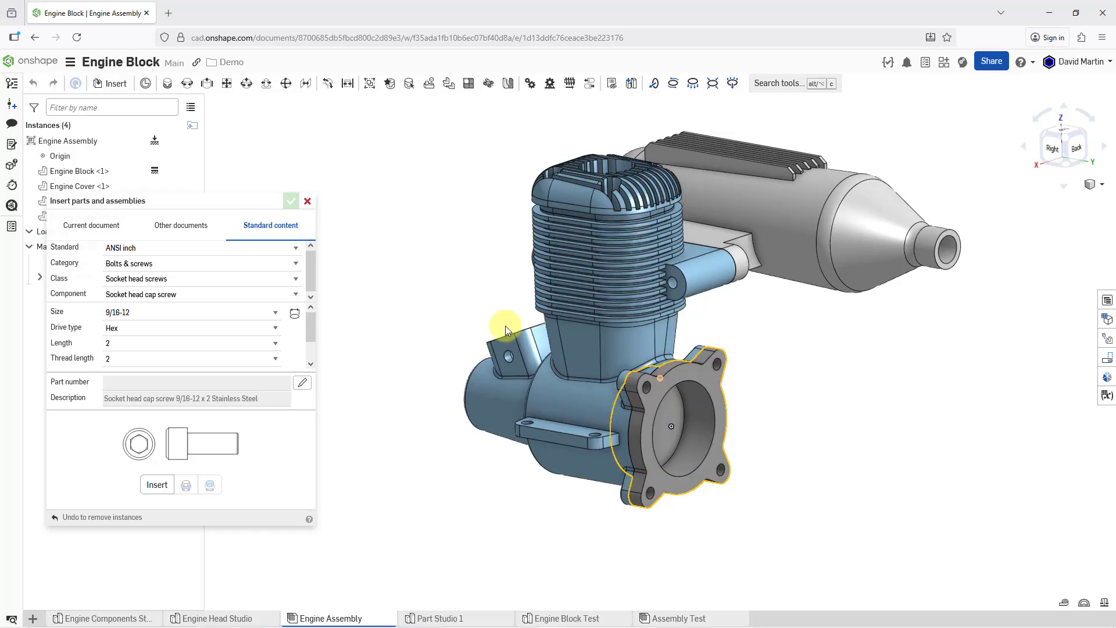
# Close the insertion panel and measure the cover flange to block face distance: 35 mm
pyautogui.click(307, 201)
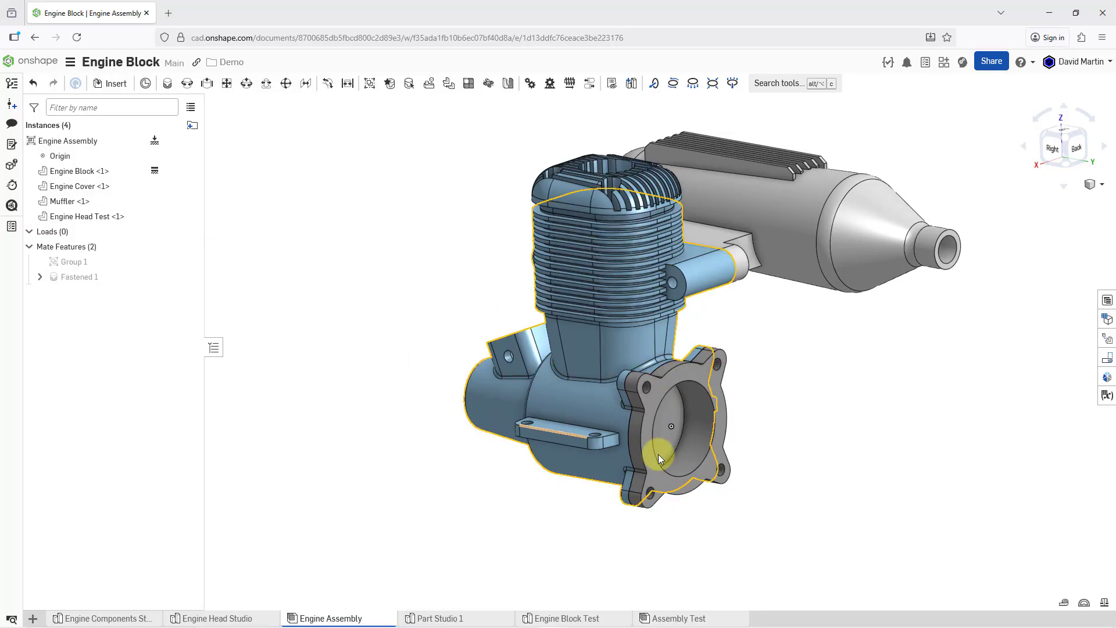
pyautogui.scroll(3, 663, 389)
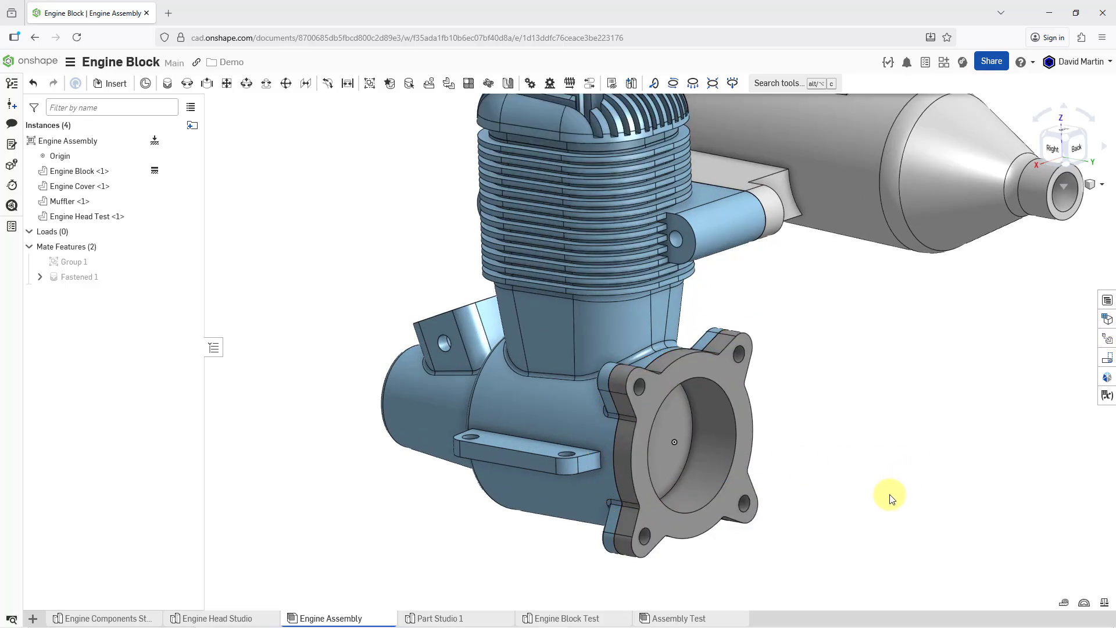
pyautogui.click(739, 479)
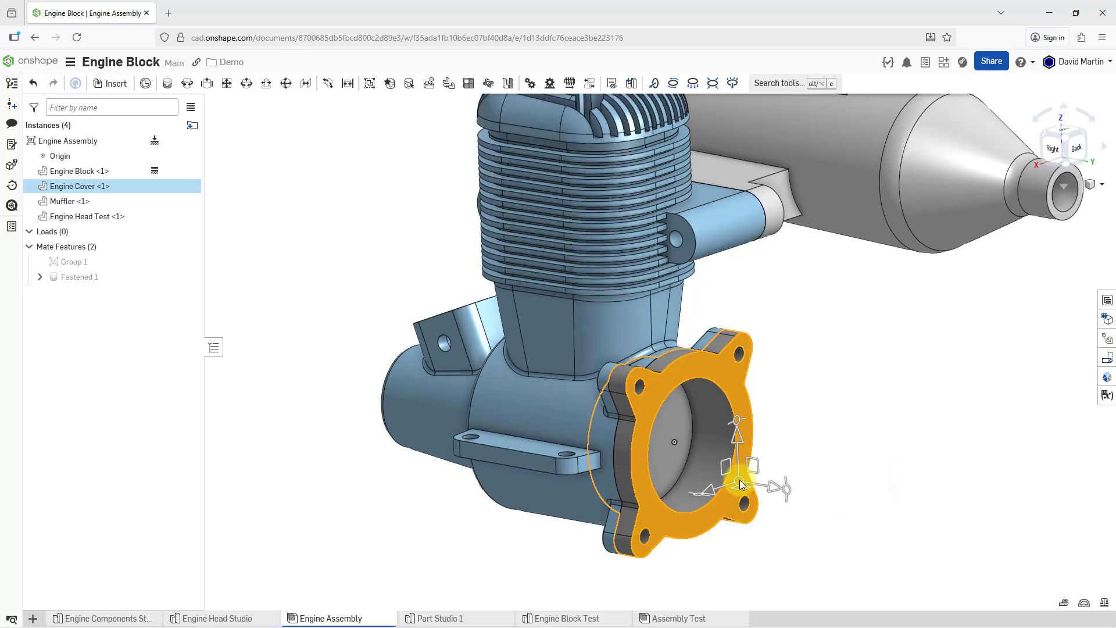
pyautogui.moveTo(730, 459); pyautogui.dragTo(835, 448, button='right')
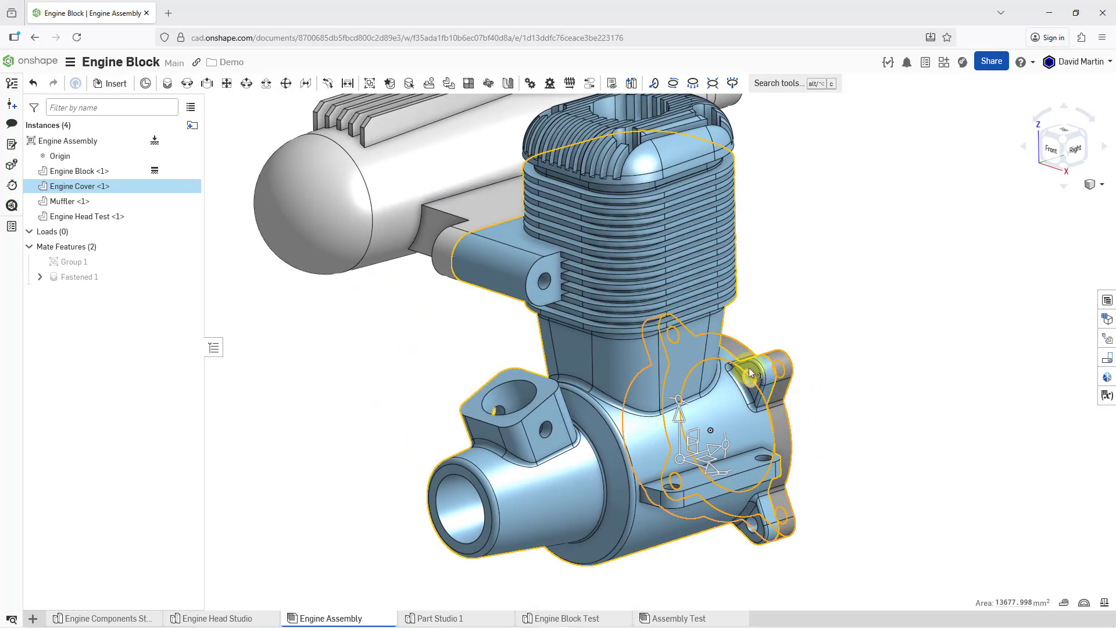
pyautogui.scroll(3, 752, 370)
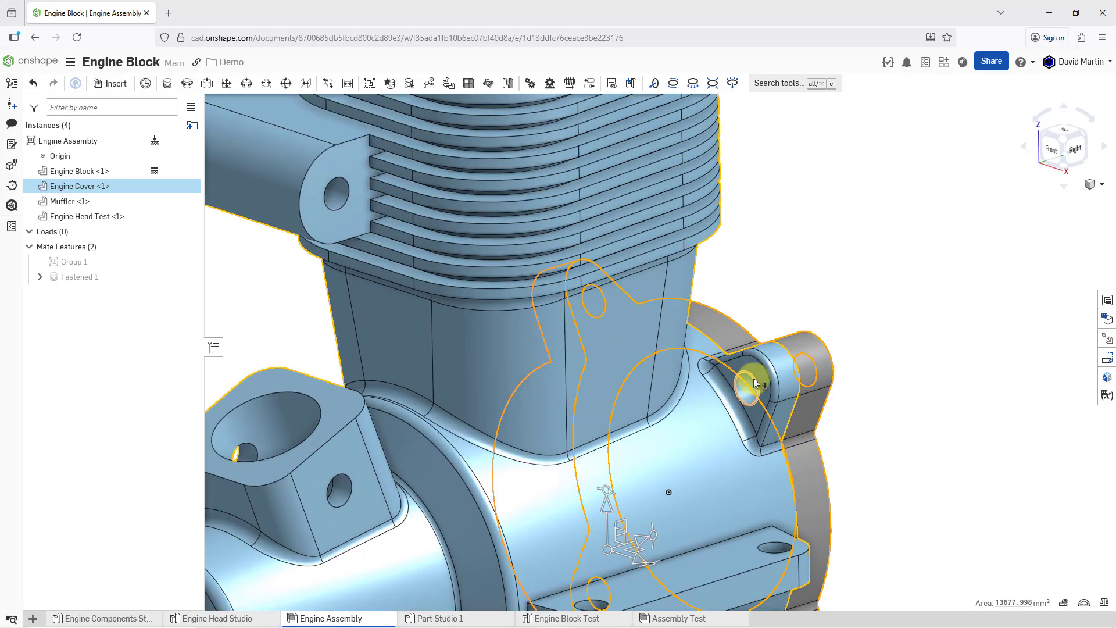
pyautogui.click(757, 372)
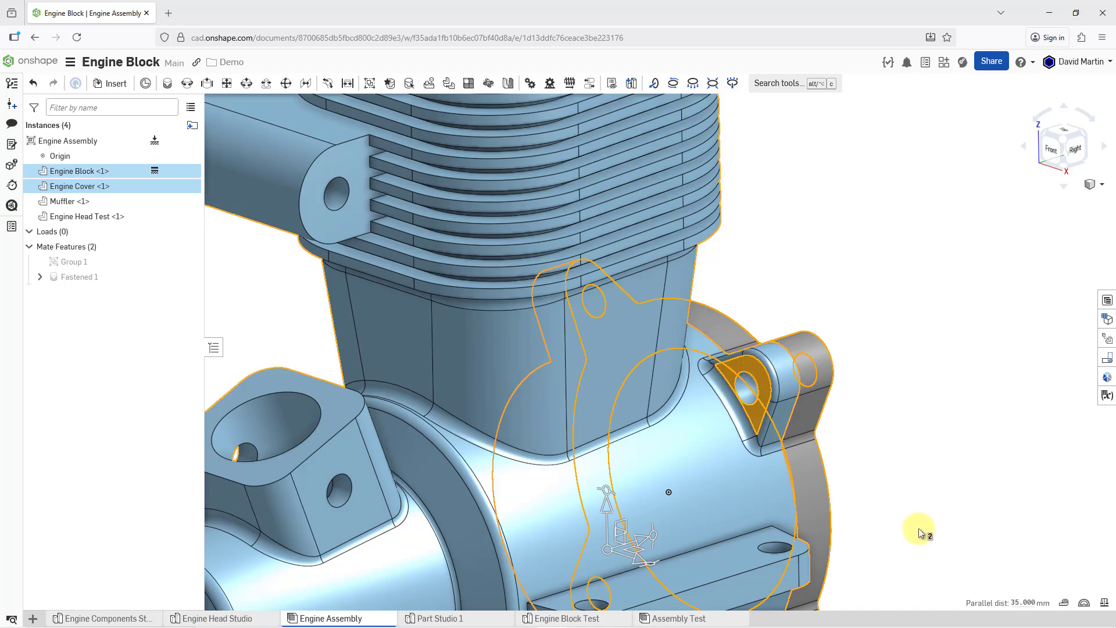
pyautogui.moveTo(1003, 602)
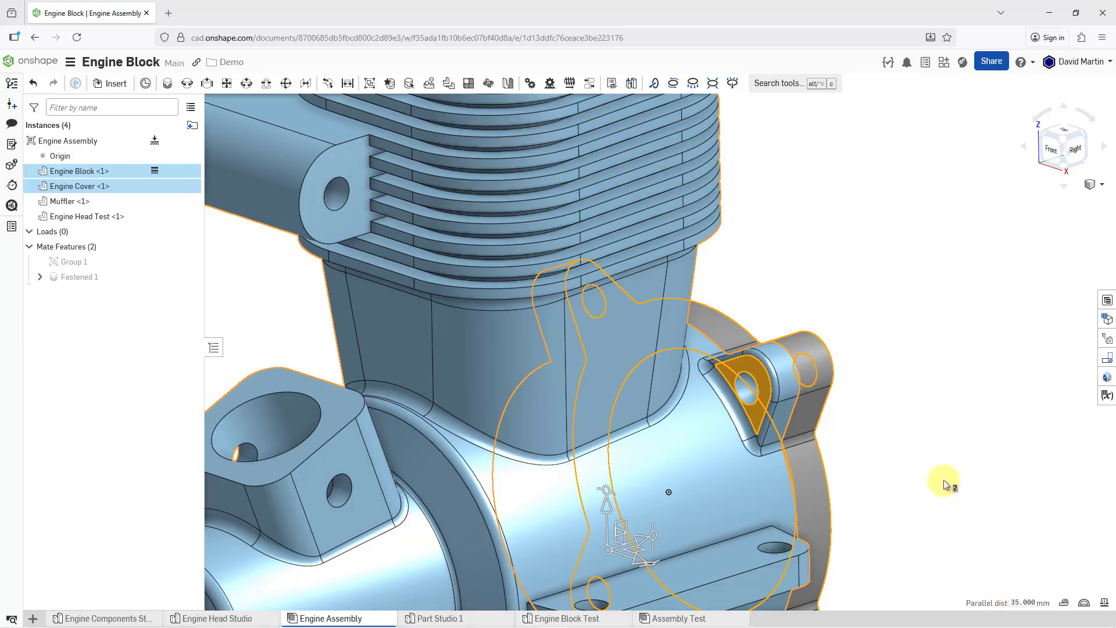
# Clear the selection and orbit and zoom so the flange faces forward
pyautogui.click(919, 385)
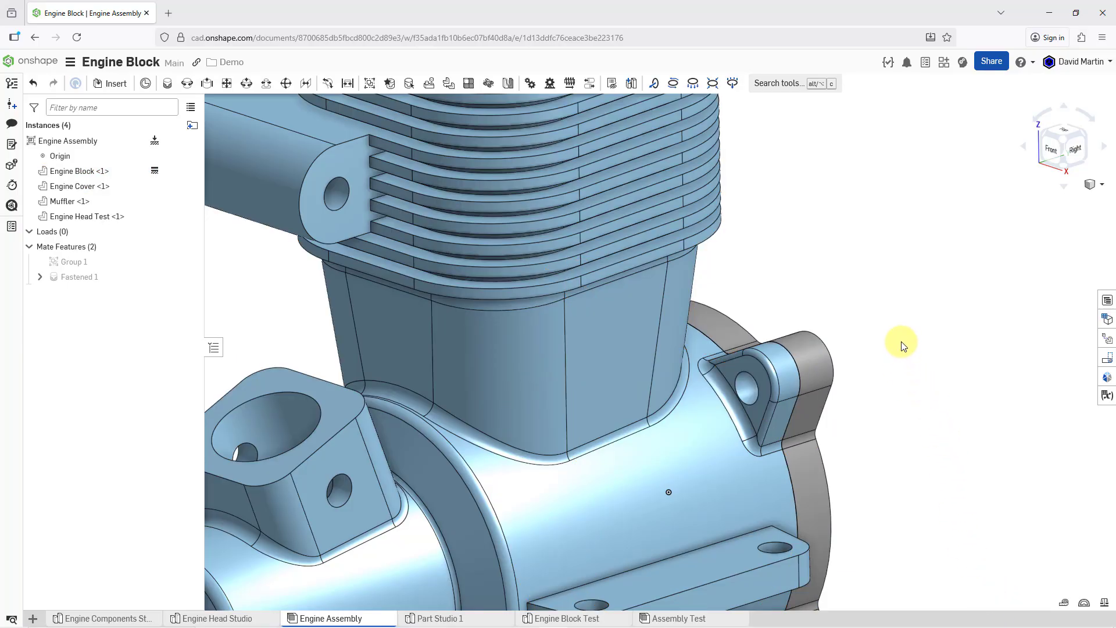
pyautogui.scroll(-5, 898, 344)
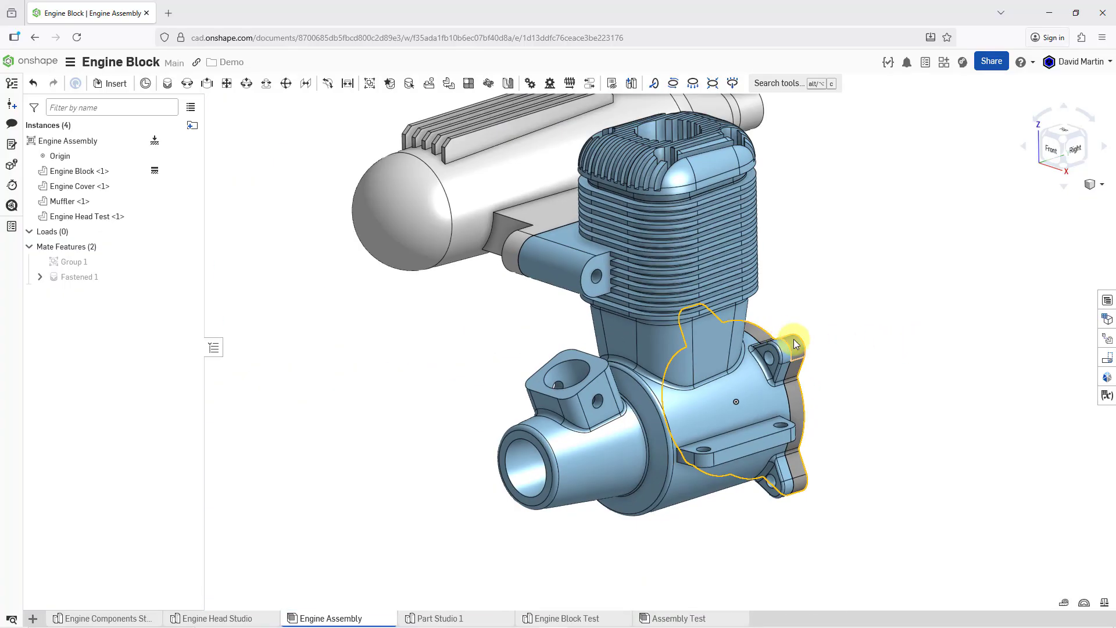
pyautogui.moveTo(795, 342); pyautogui.dragTo(721, 348, button='right')
pyautogui.scroll(4, 877, 280)
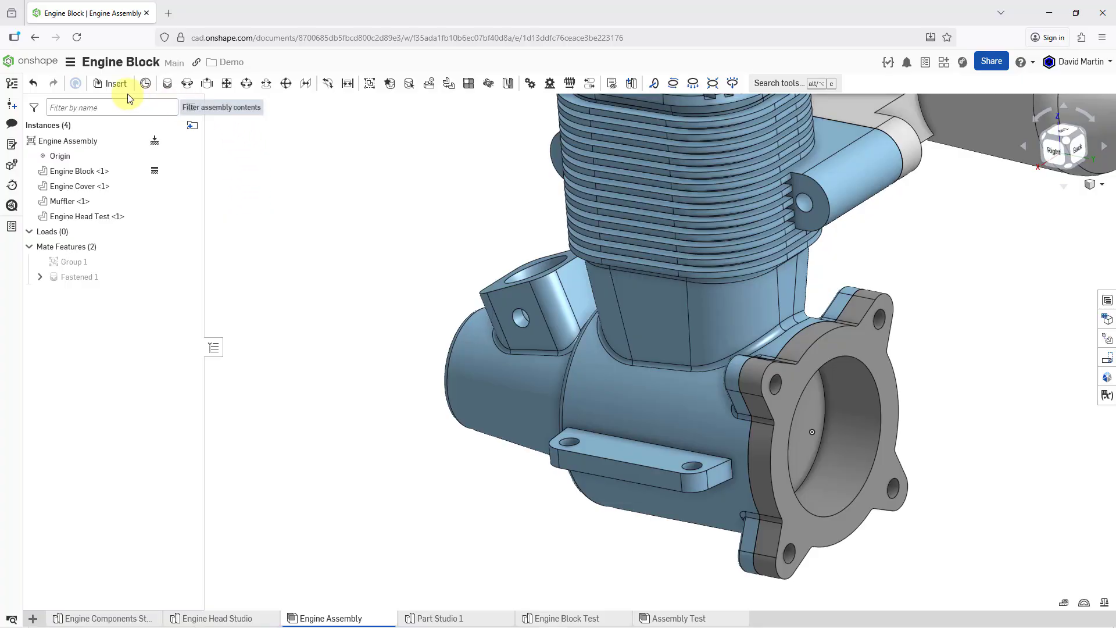
# Configure an ISO 4762 M12 x 40 socket head cap screw, sized from the flange bolt hole
pyautogui.click(113, 83)
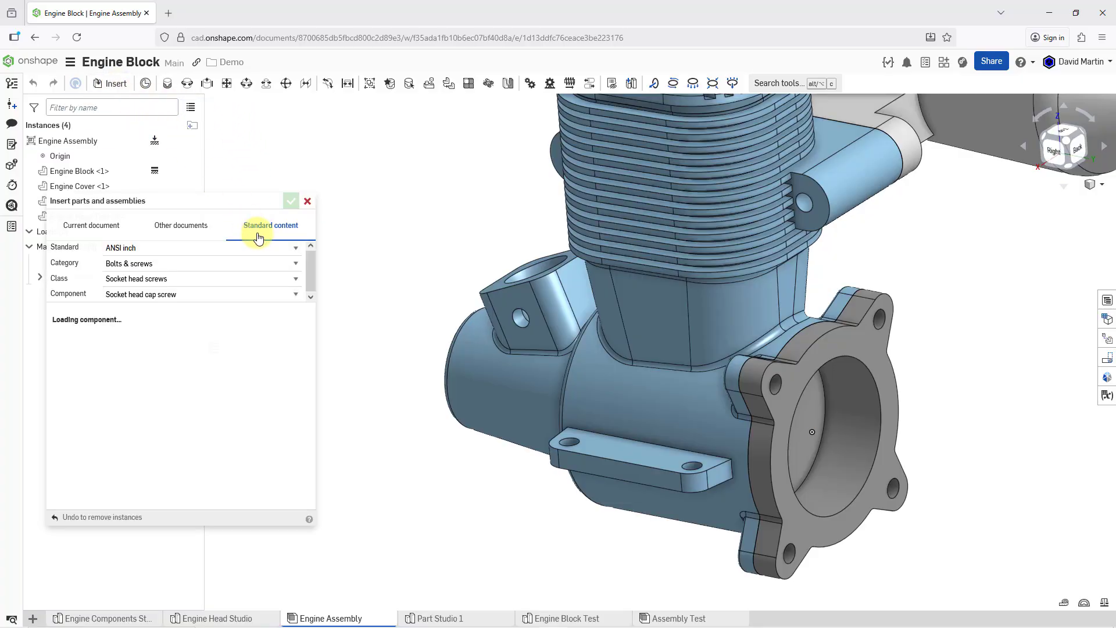
pyautogui.click(150, 249)
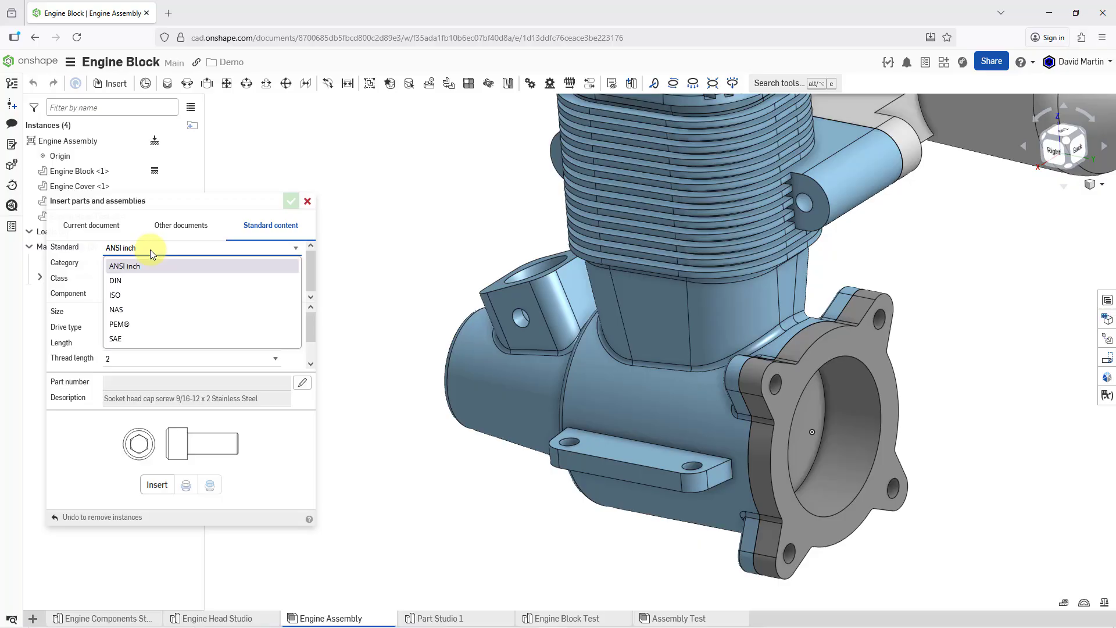
pyautogui.click(143, 298)
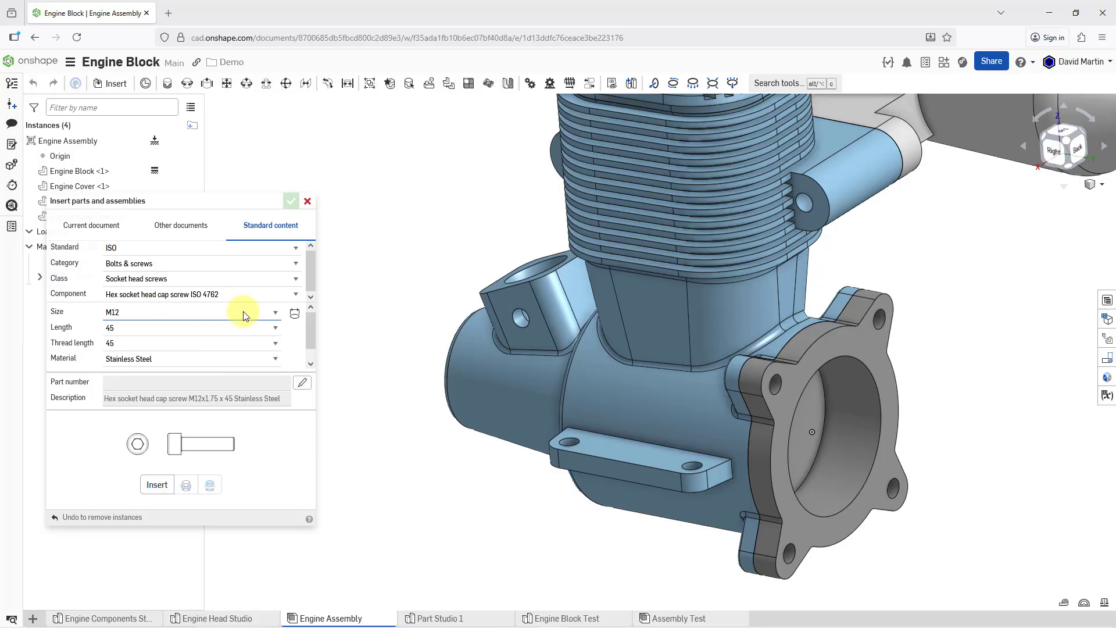
pyautogui.click(295, 314)
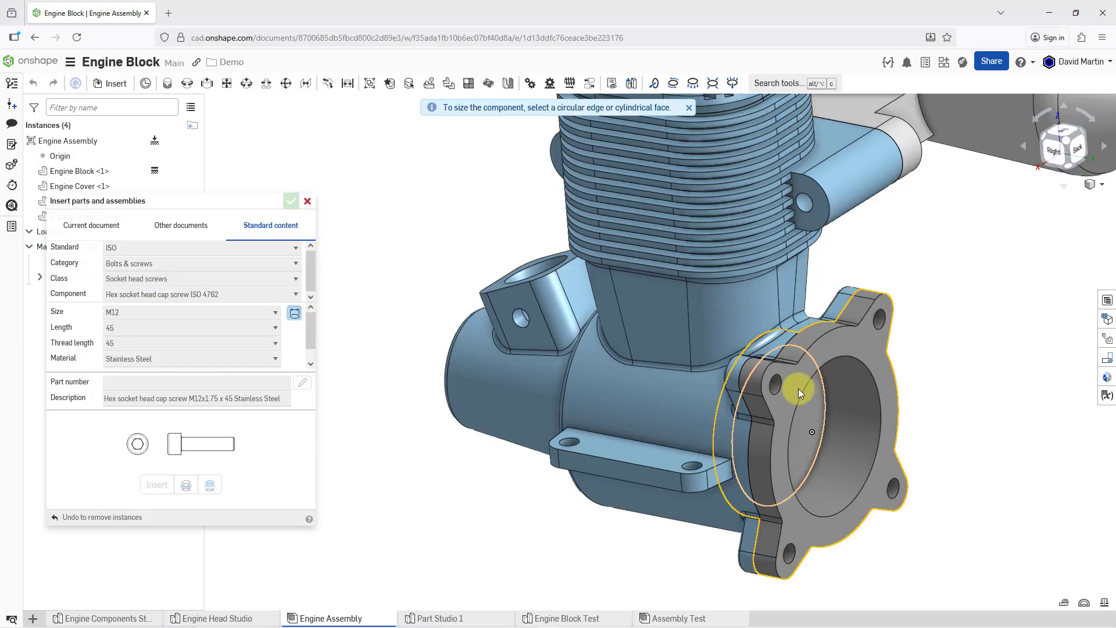
pyautogui.click(779, 392)
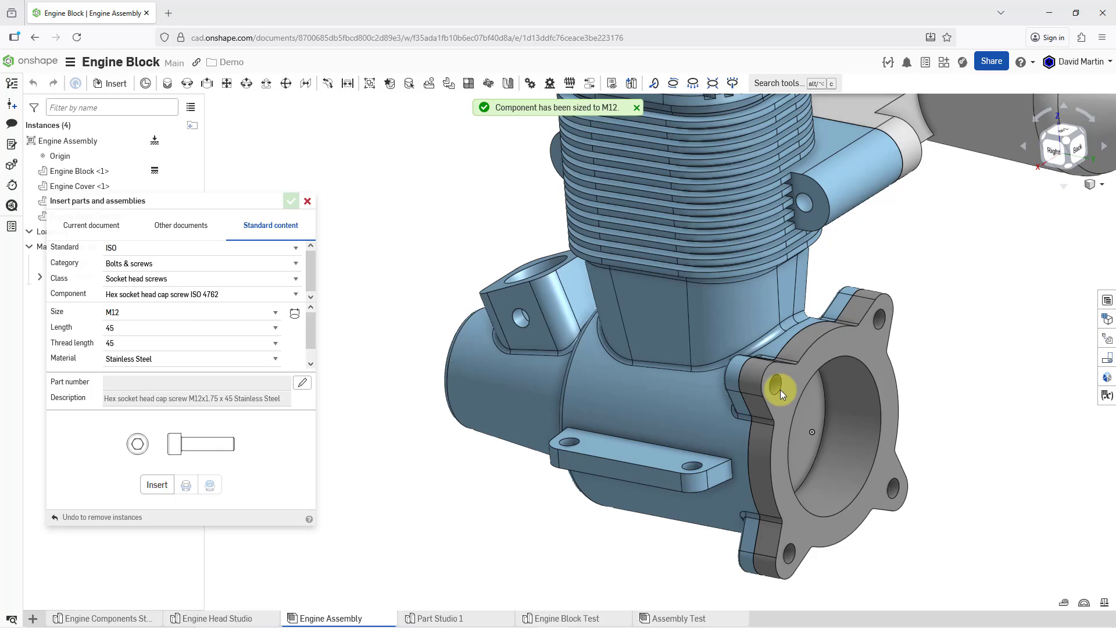
pyautogui.click(216, 330)
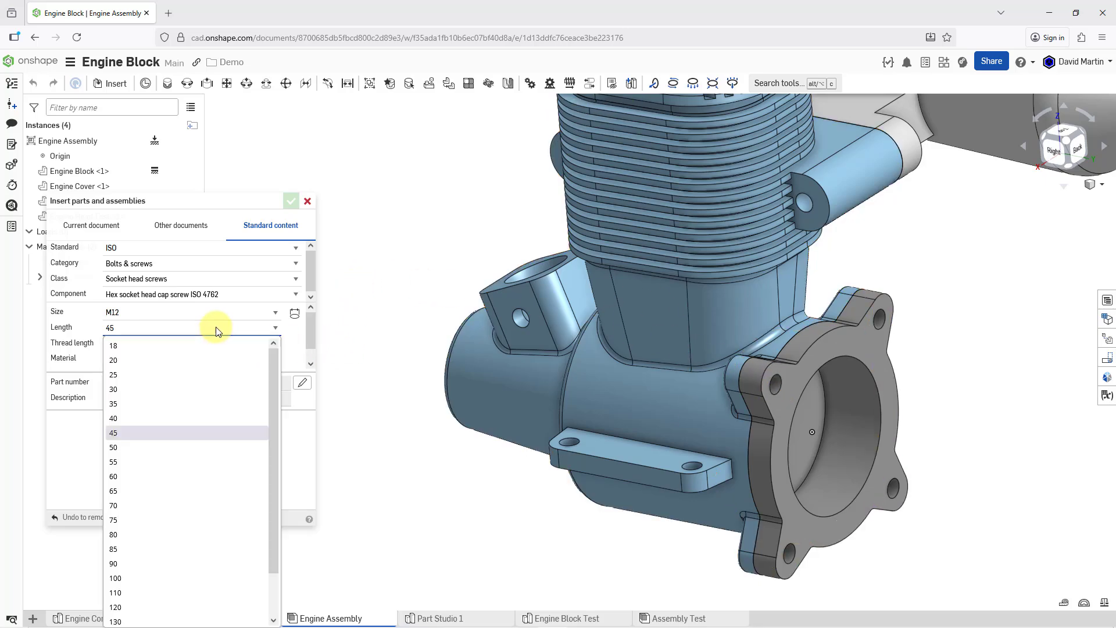
pyautogui.click(191, 418)
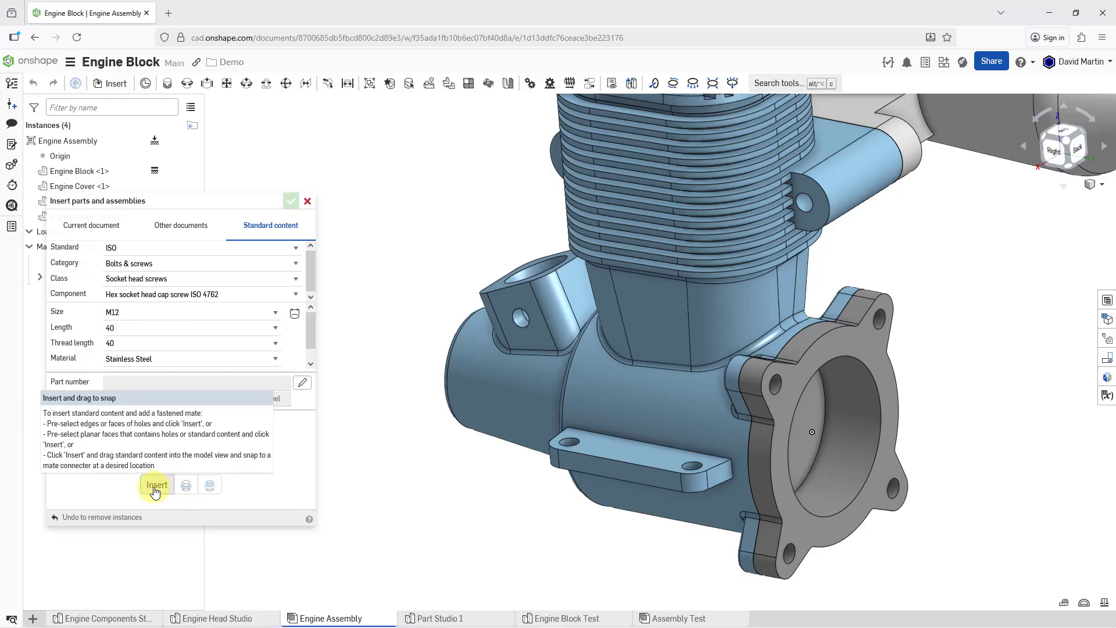
# Fasten M12x1.75 x 40 hex socket head cap screws into all five cover flange holes
pyautogui.click(841, 347)
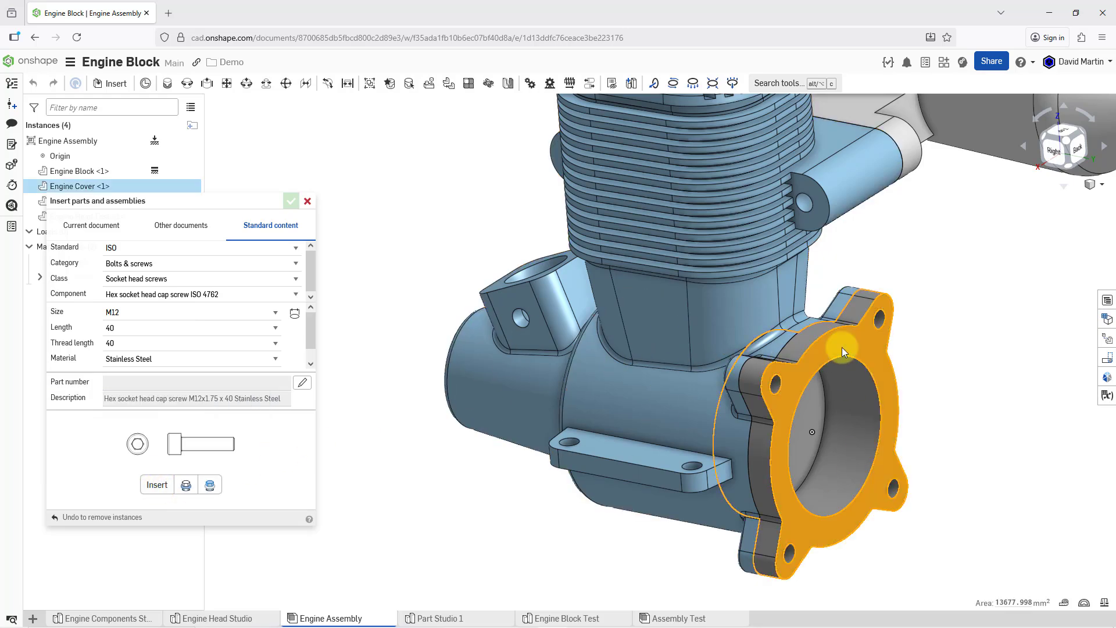
pyautogui.click(157, 485)
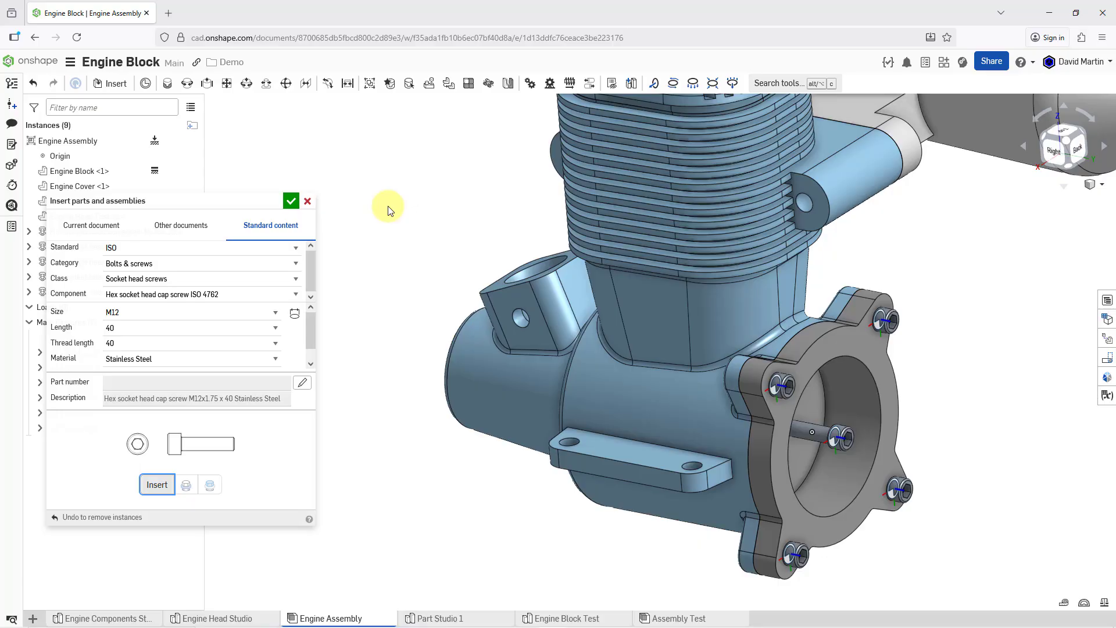
pyautogui.click(291, 201)
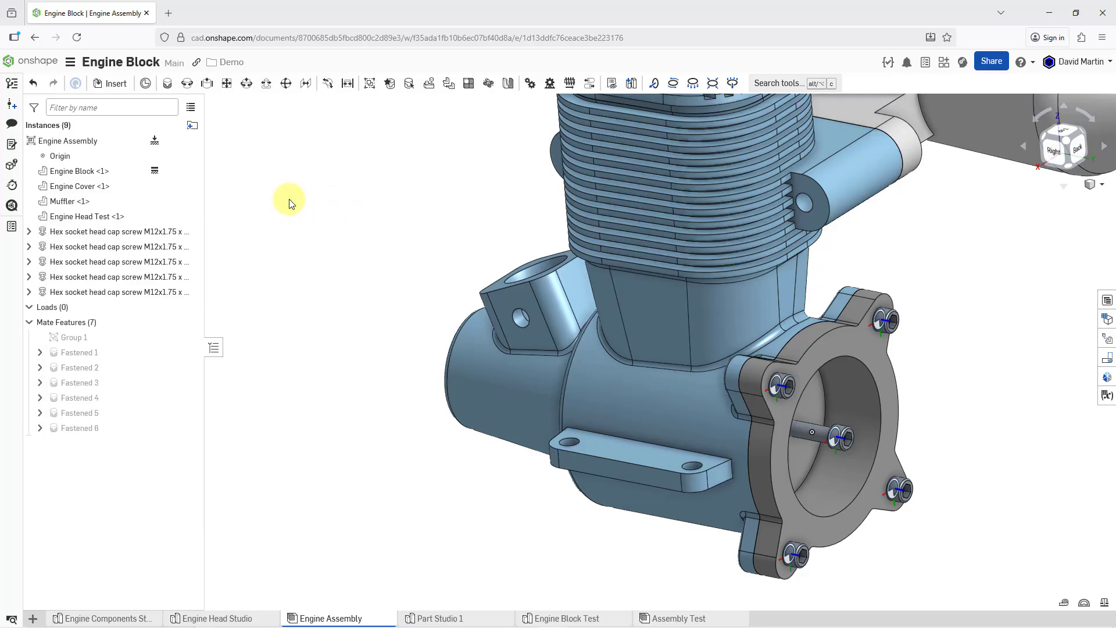
# Remove the fifth M12x1.75 x 40 cap screw from the instance list
pyautogui.rightClick(120, 292)
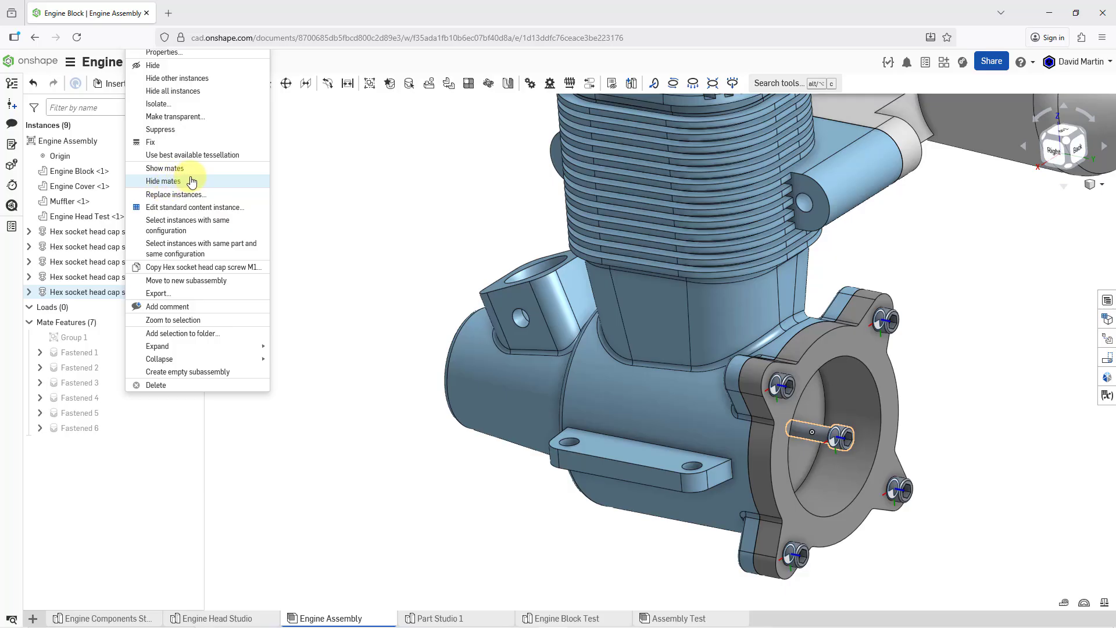
pyautogui.click(190, 384)
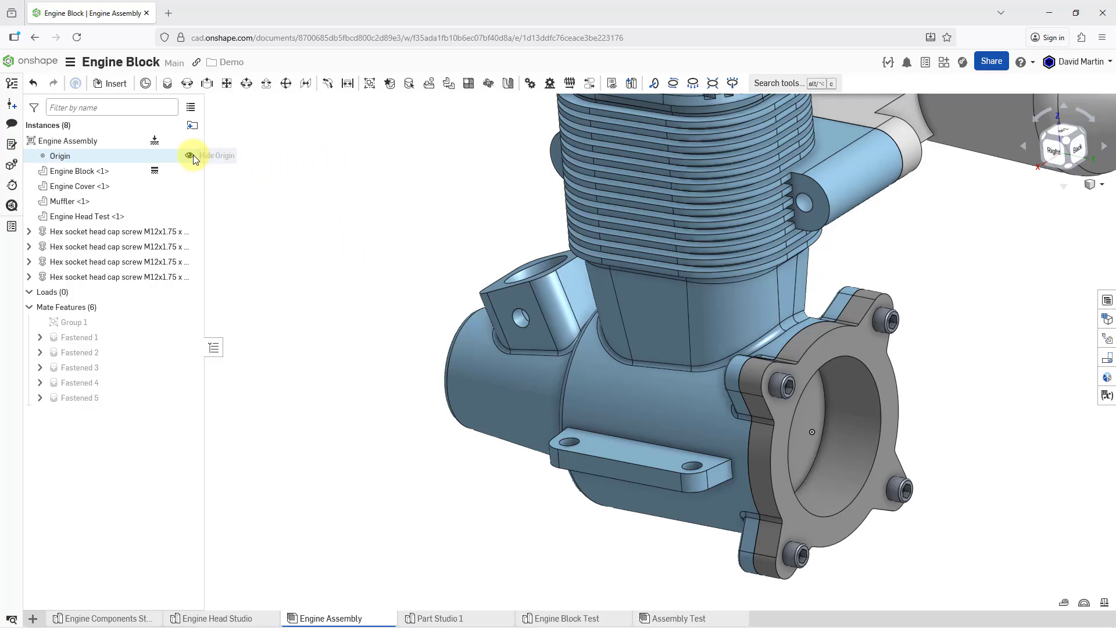
# Hide the Origin in the engine assembly's instance list and reorient the view slightly
pyautogui.click(189, 156)
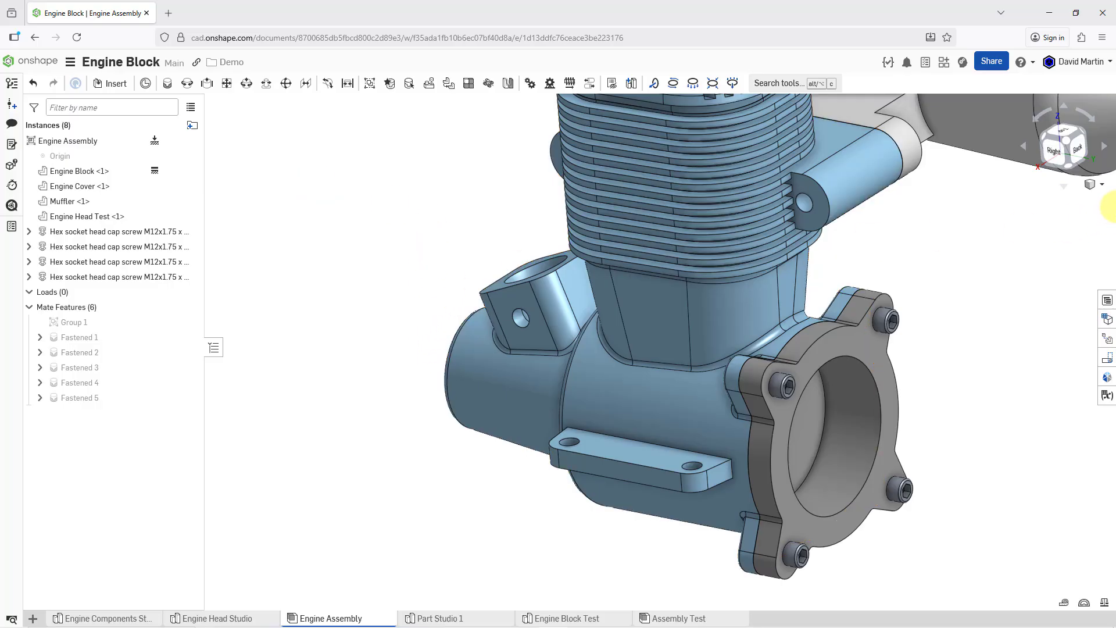
pyautogui.click(1046, 139)
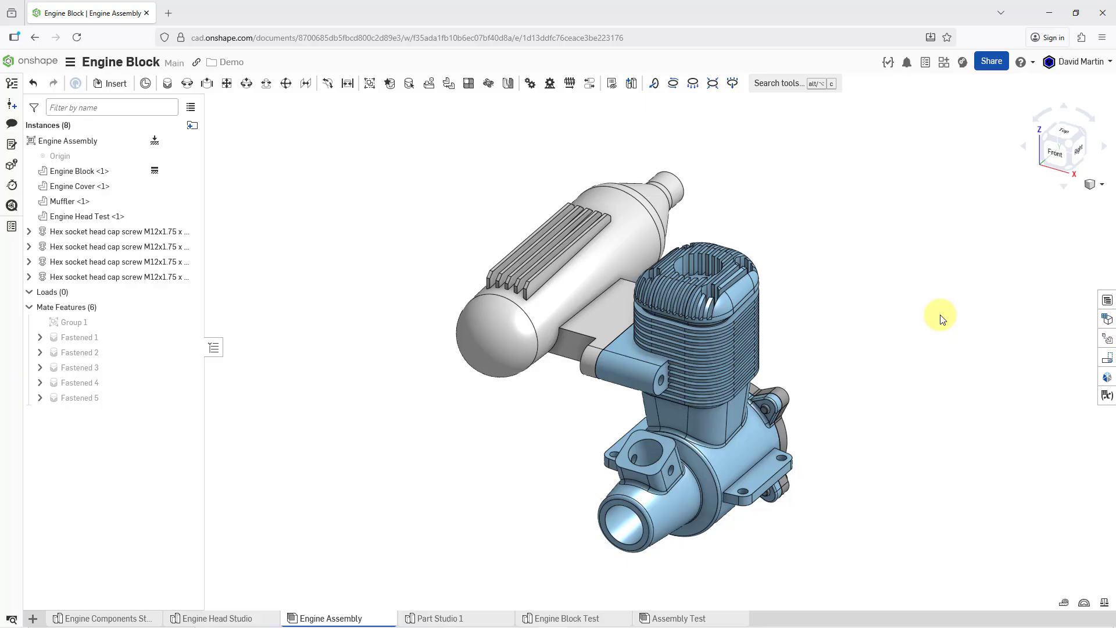
# Open 'Assembly Configurations - Exercise: Bearing Properties - Copy' from the Recently opened documents
pyautogui.click(34, 63)
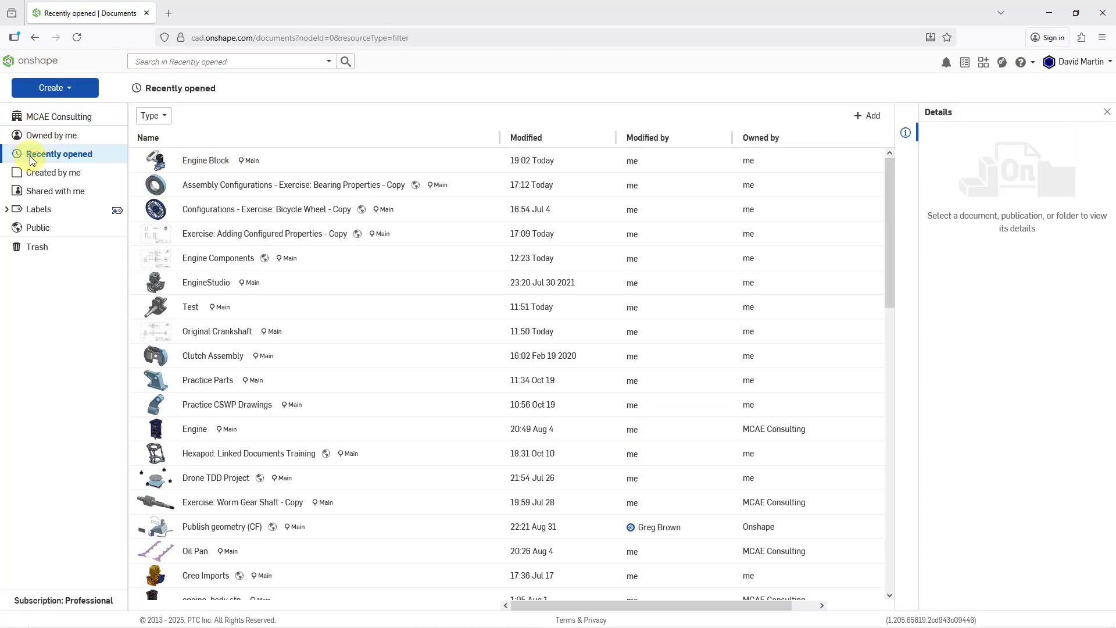
pyautogui.click(274, 185)
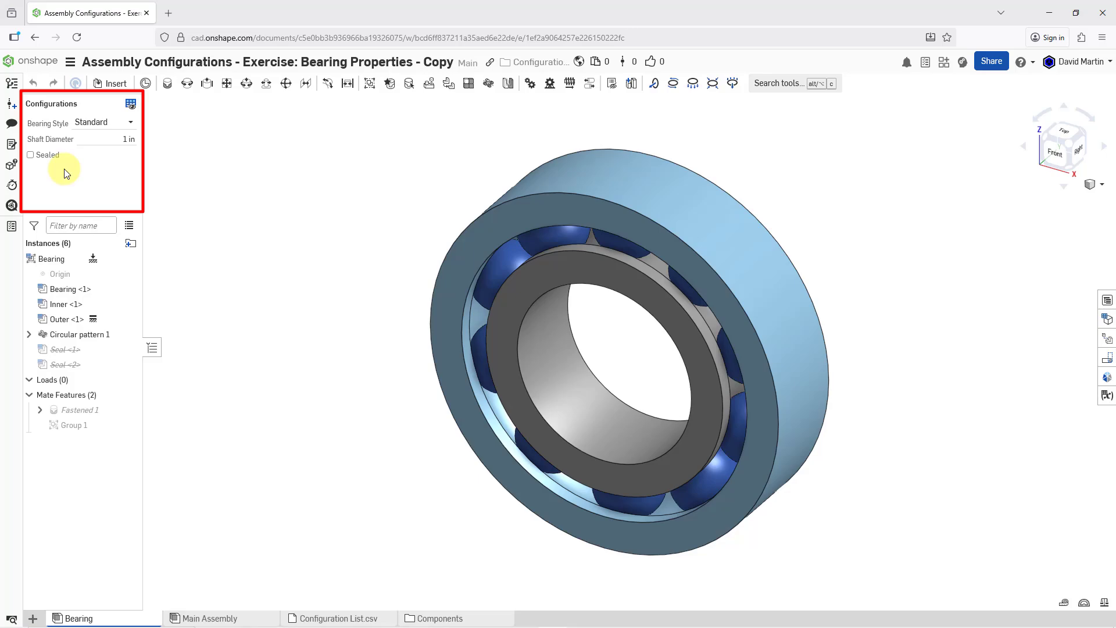
pyautogui.click(120, 125)
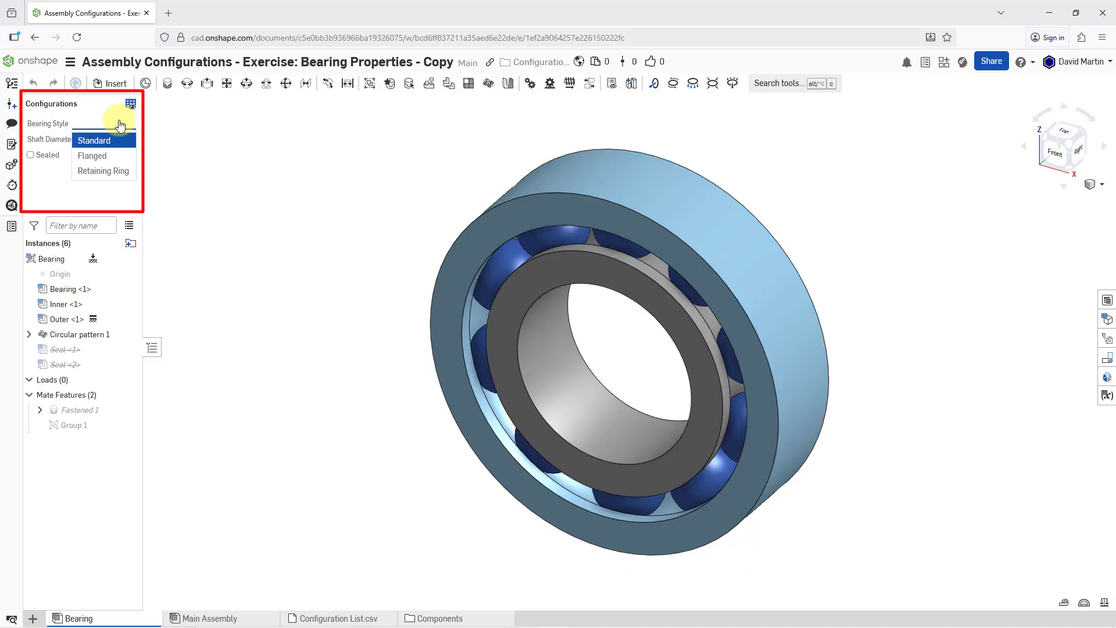
pyautogui.click(183, 126)
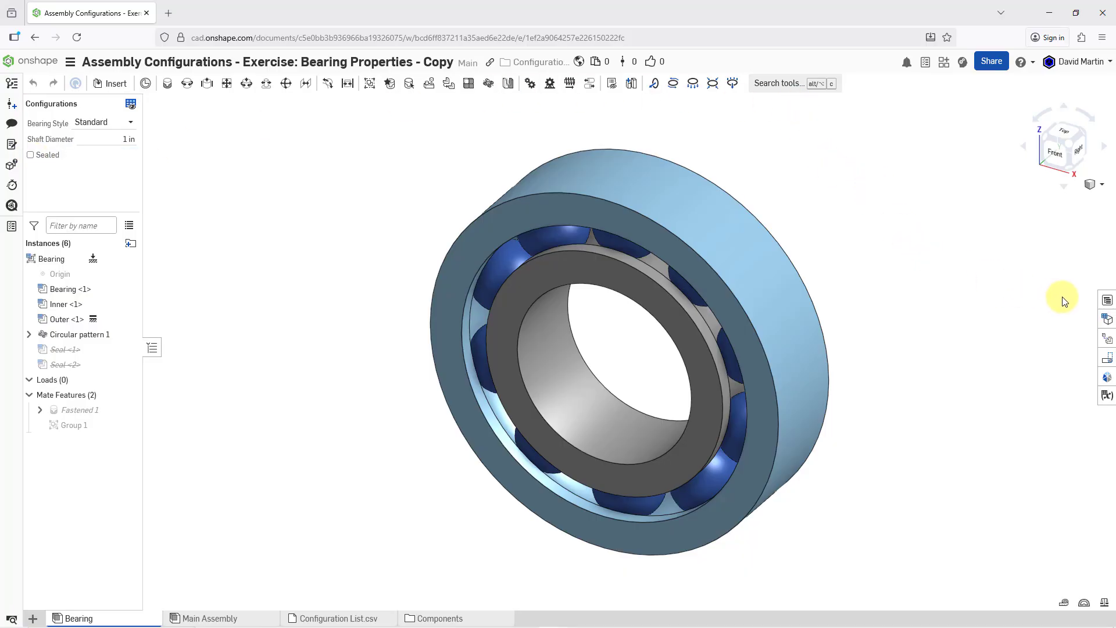
pyautogui.click(1107, 320)
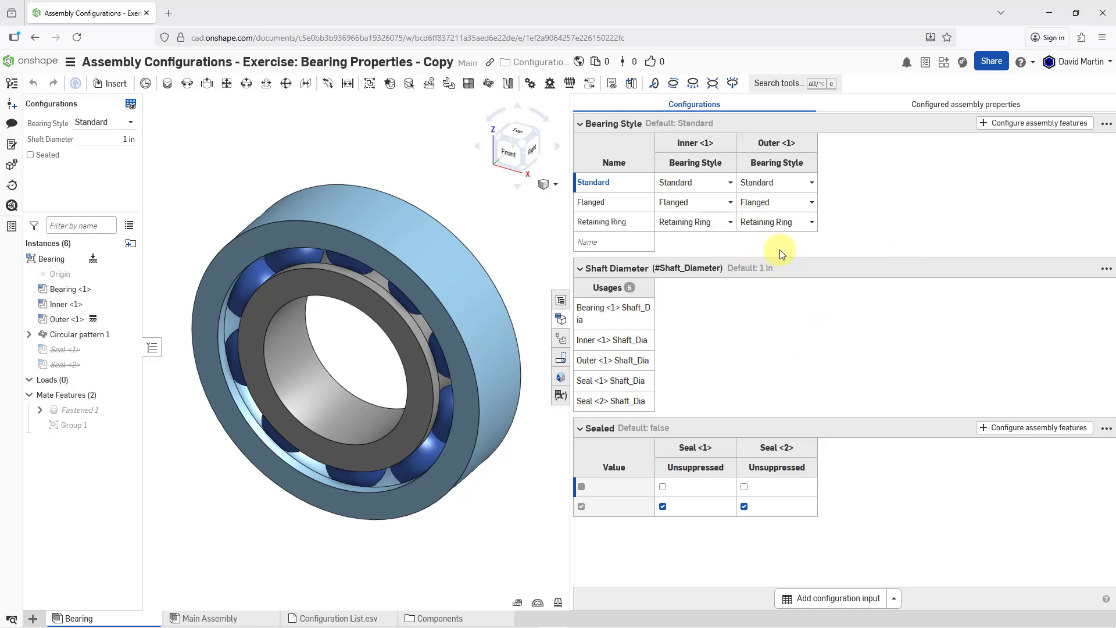
pyautogui.click(894, 599)
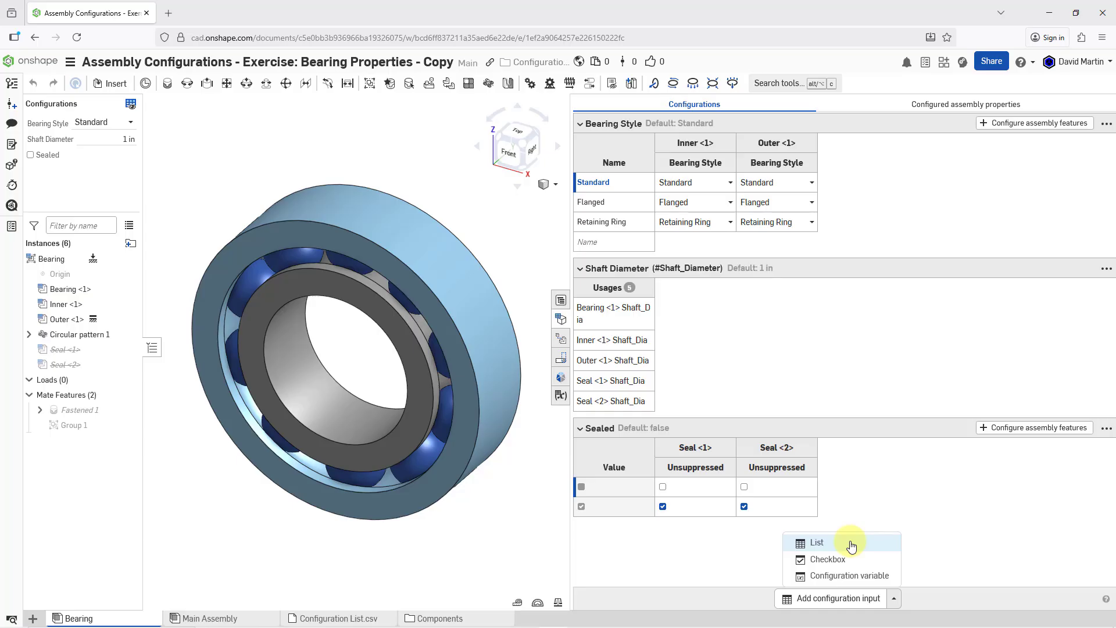
pyautogui.click(895, 486)
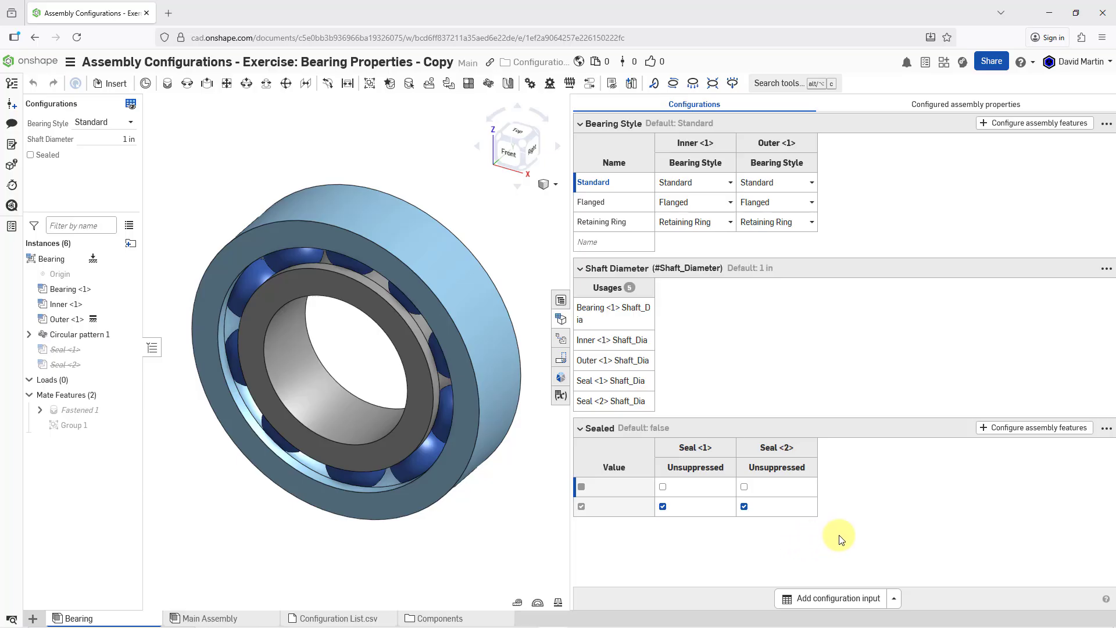
pyautogui.click(560, 319)
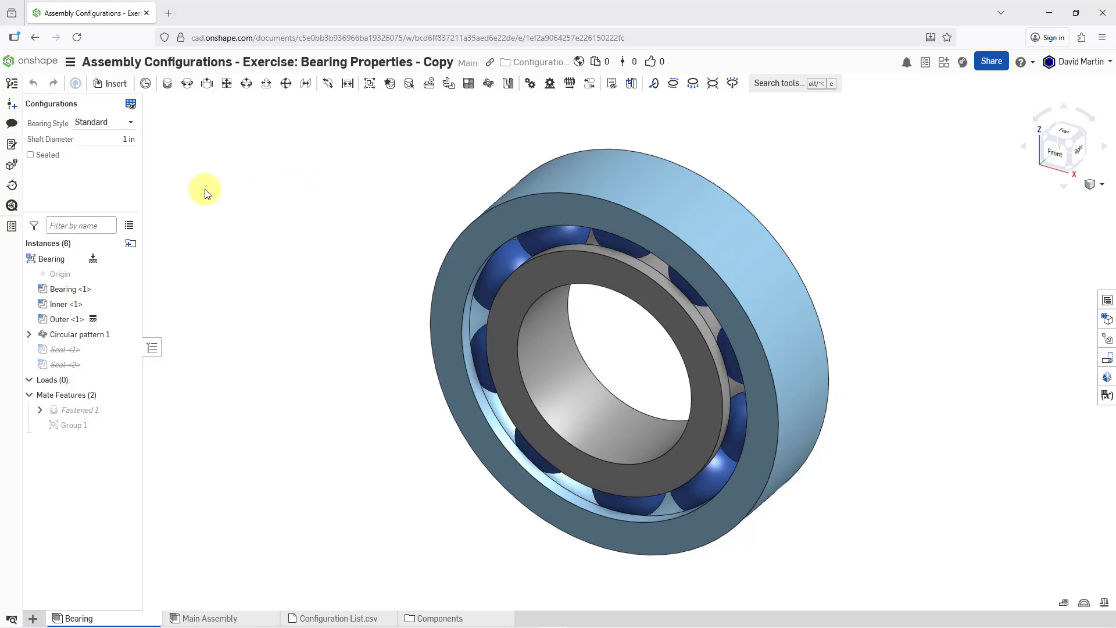
# Set the Bearing Style configuration to Retaining Ring, trying Flanged first
pyautogui.click(129, 123)
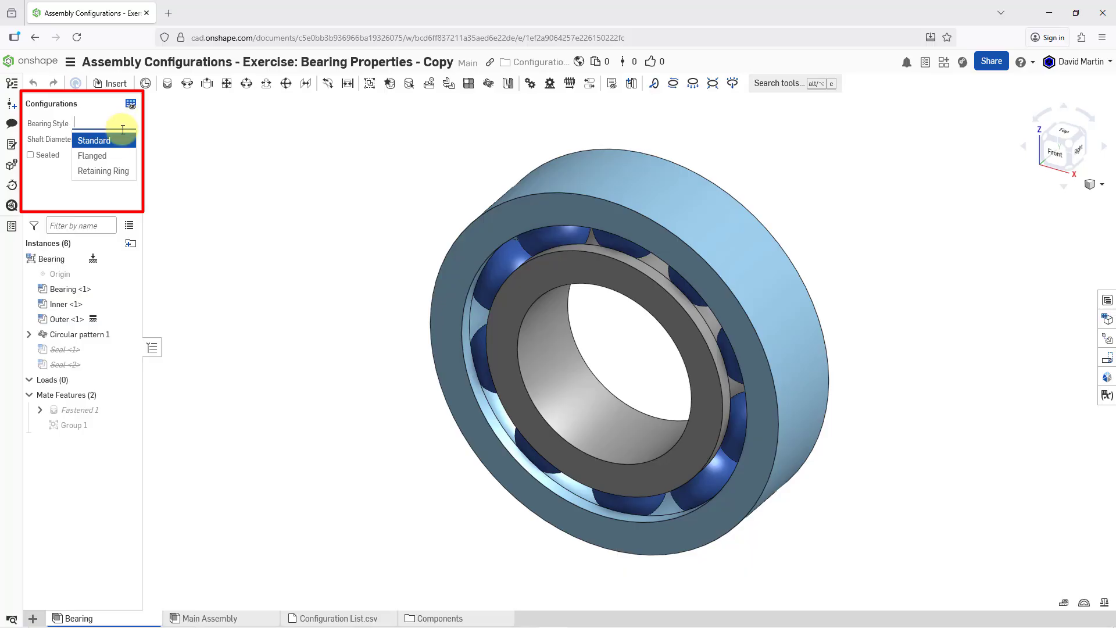
pyautogui.click(104, 157)
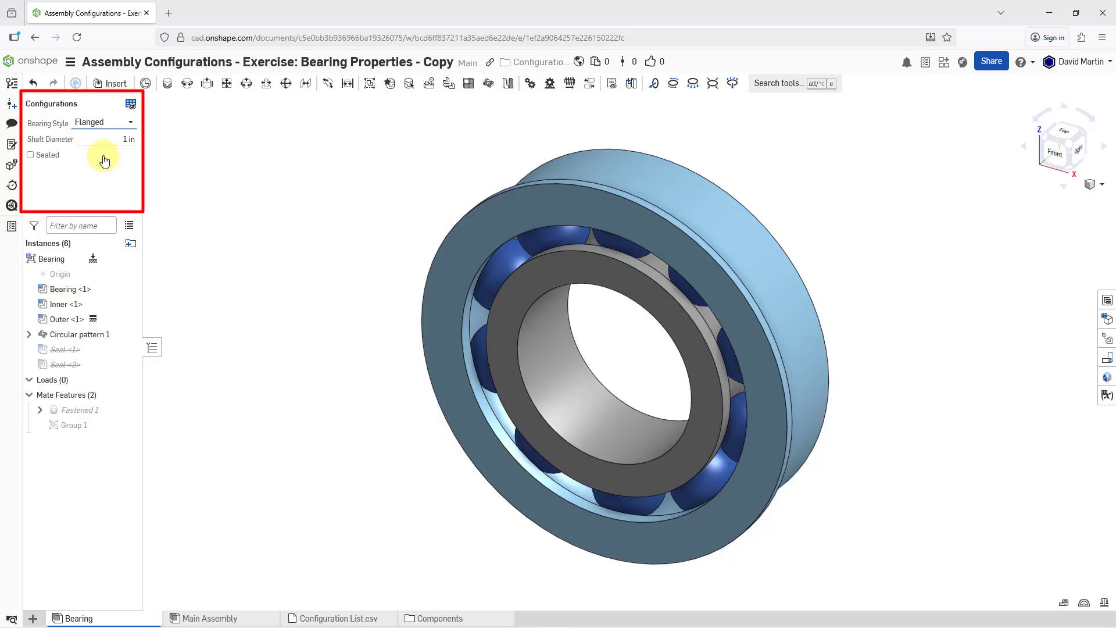
pyautogui.click(113, 121)
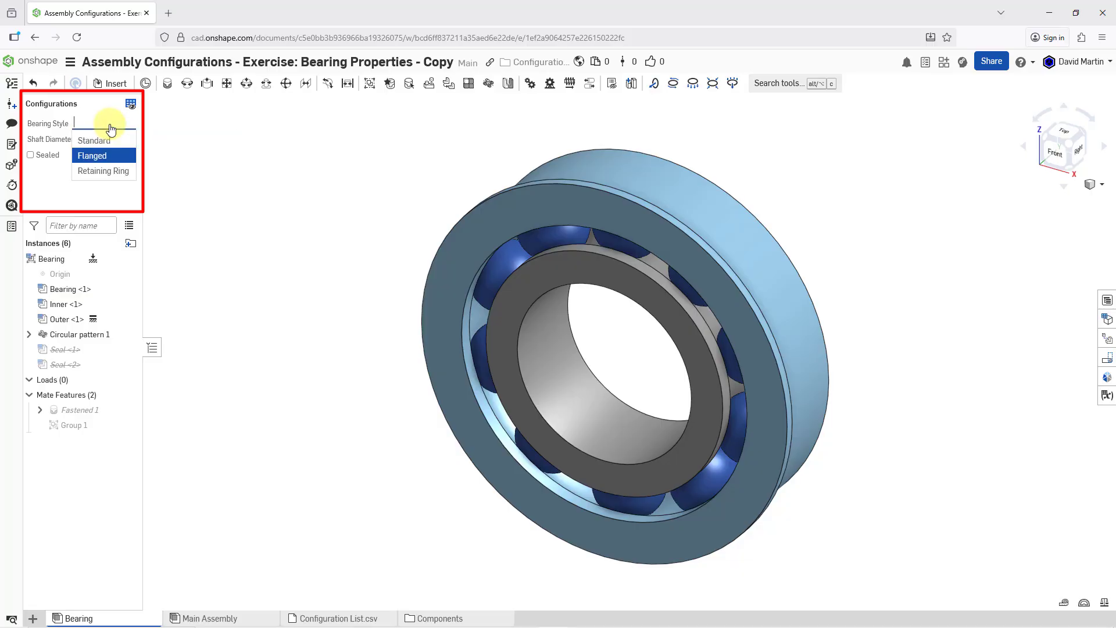
pyautogui.click(108, 171)
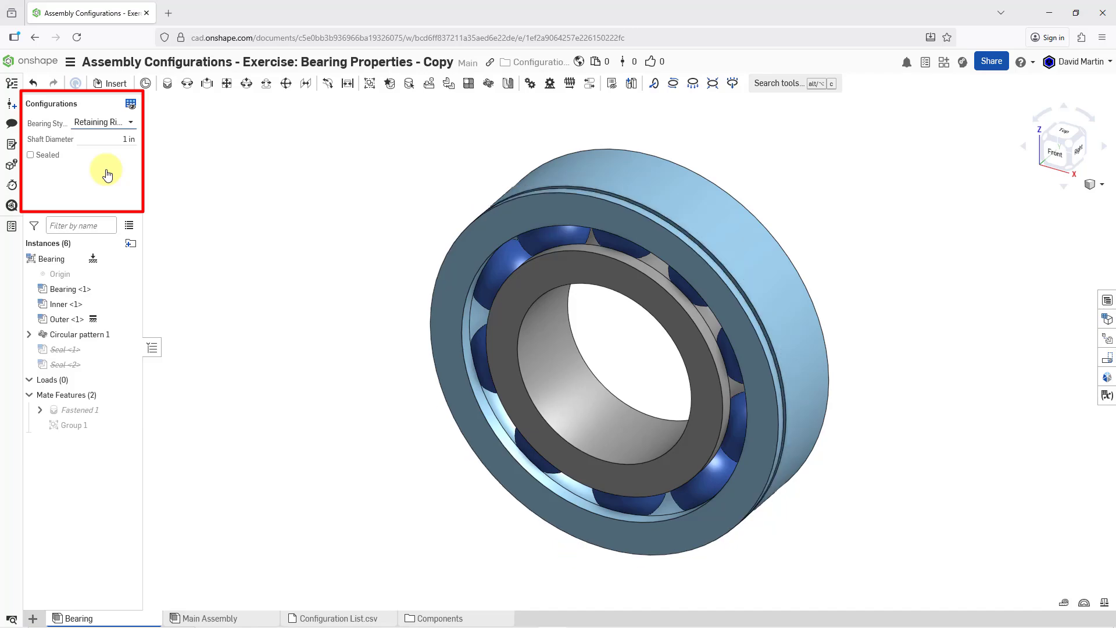
# Change the Shaft Diameter configuration value from 1 in to 1.75 in
pyautogui.click(103, 138)
pyautogui.doubleClick(126, 138)
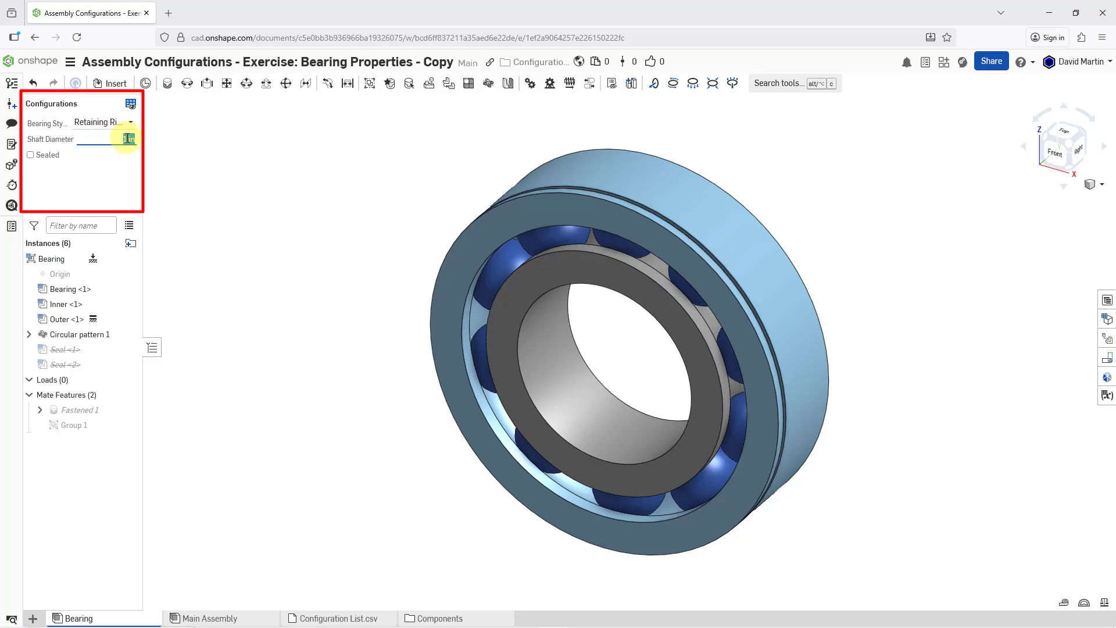
pyautogui.click(126, 139)
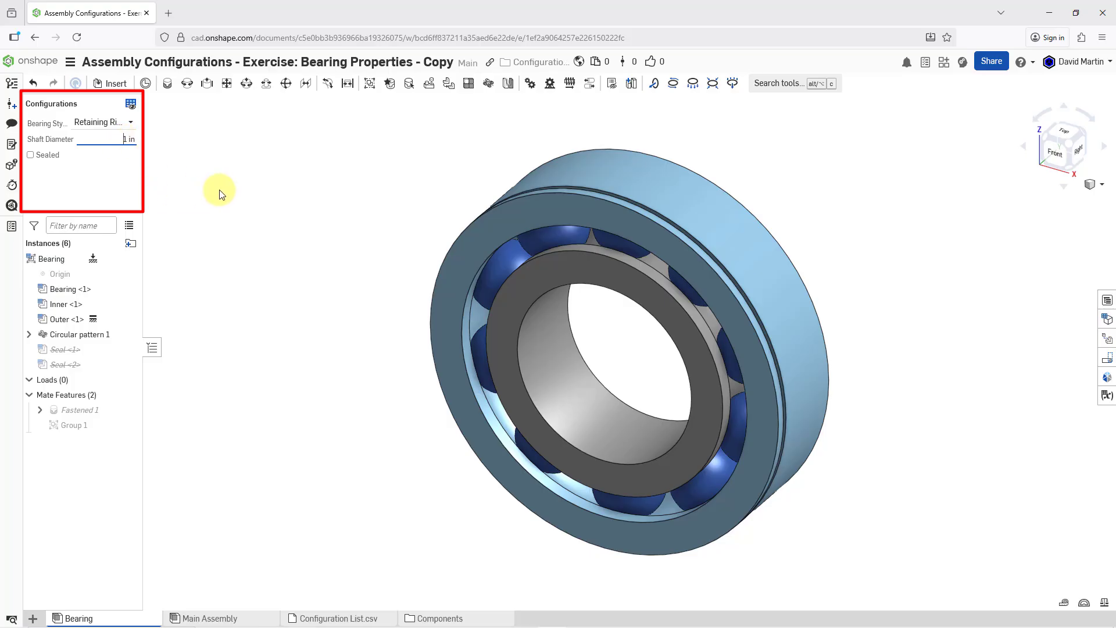
pyautogui.press('Right')
pyautogui.write('.268')
pyautogui.press('Return')
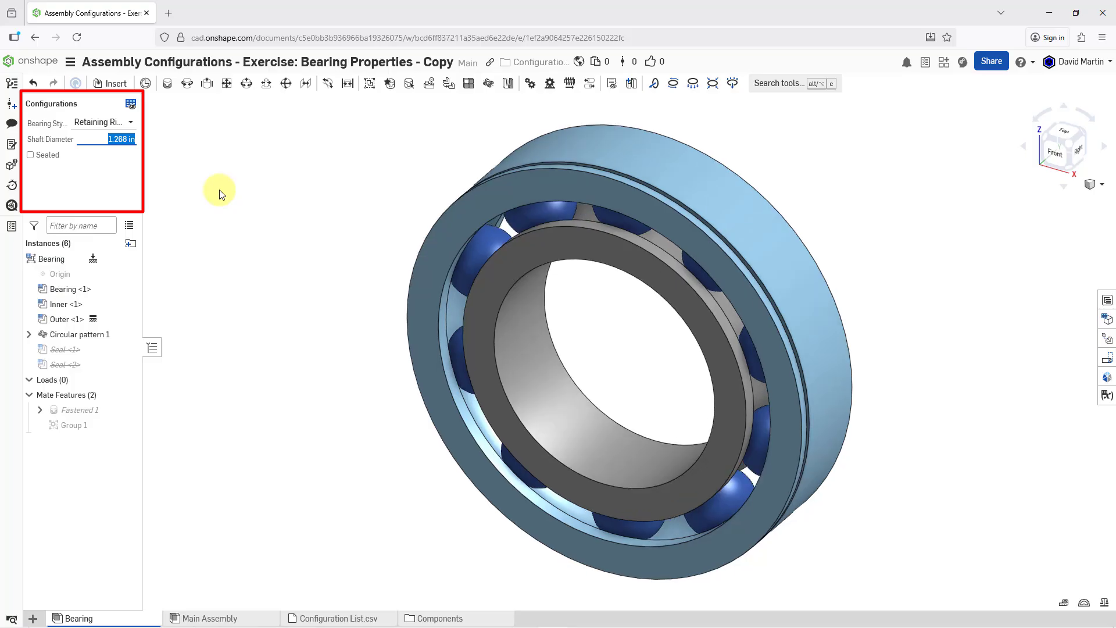
pyautogui.click(127, 138)
pyautogui.press('BackSpace')
pyautogui.press('BackSpace')
pyautogui.press('BackSpace')
pyautogui.press('BackSpace')
pyautogui.write('.75')
pyautogui.click(305, 163)
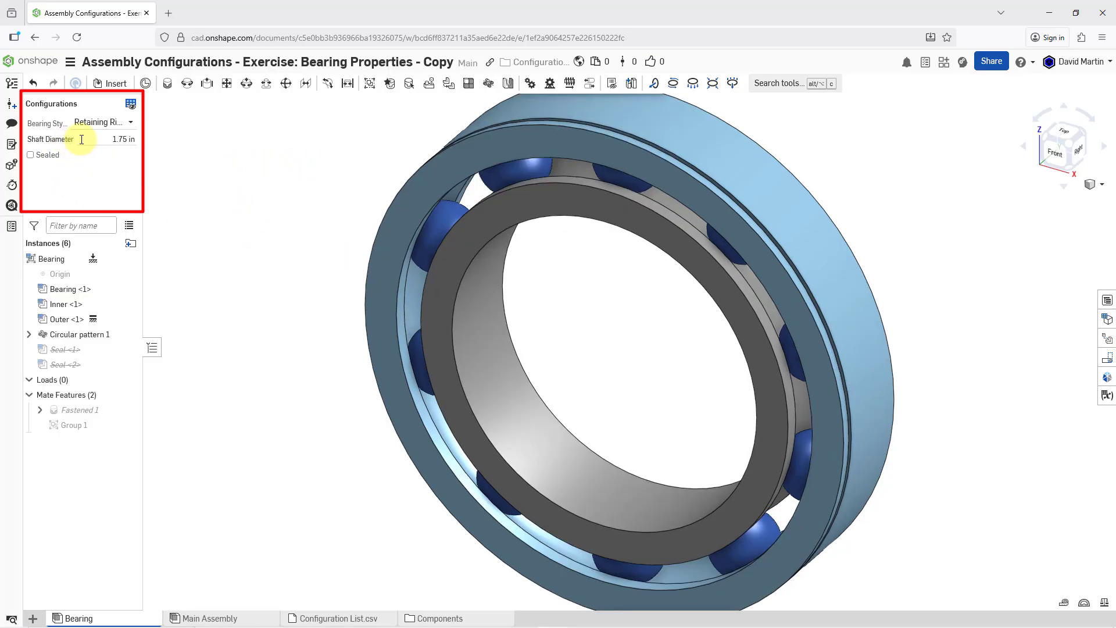
# Tick the Sealed configuration option and widen the Configurations panel to show full names
pyautogui.click(31, 155)
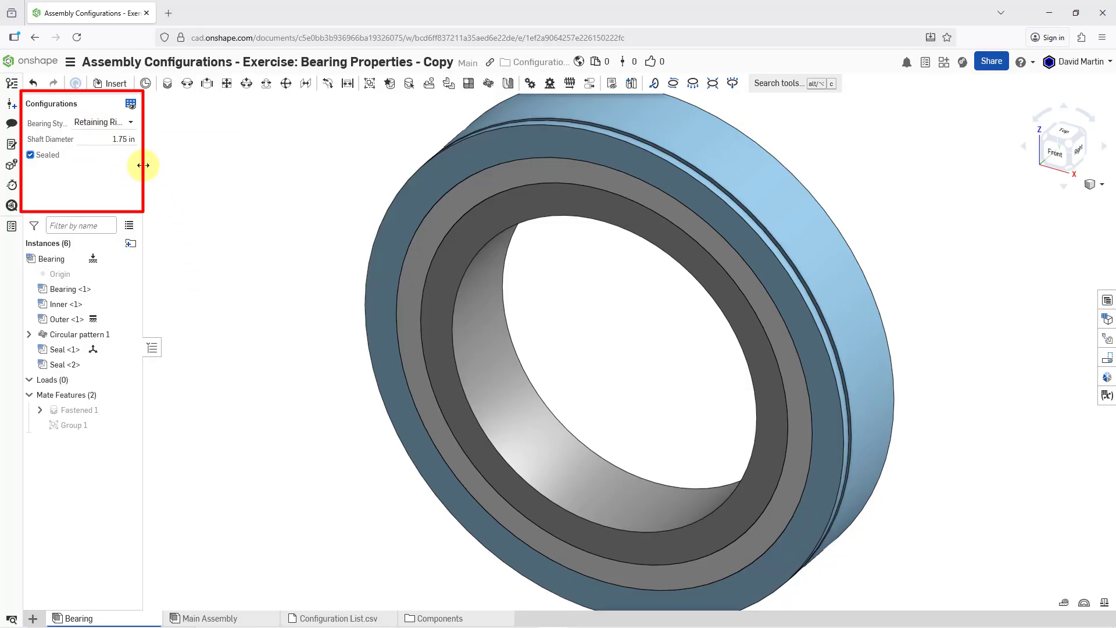
pyautogui.moveTo(144, 165); pyautogui.dragTo(158, 162)
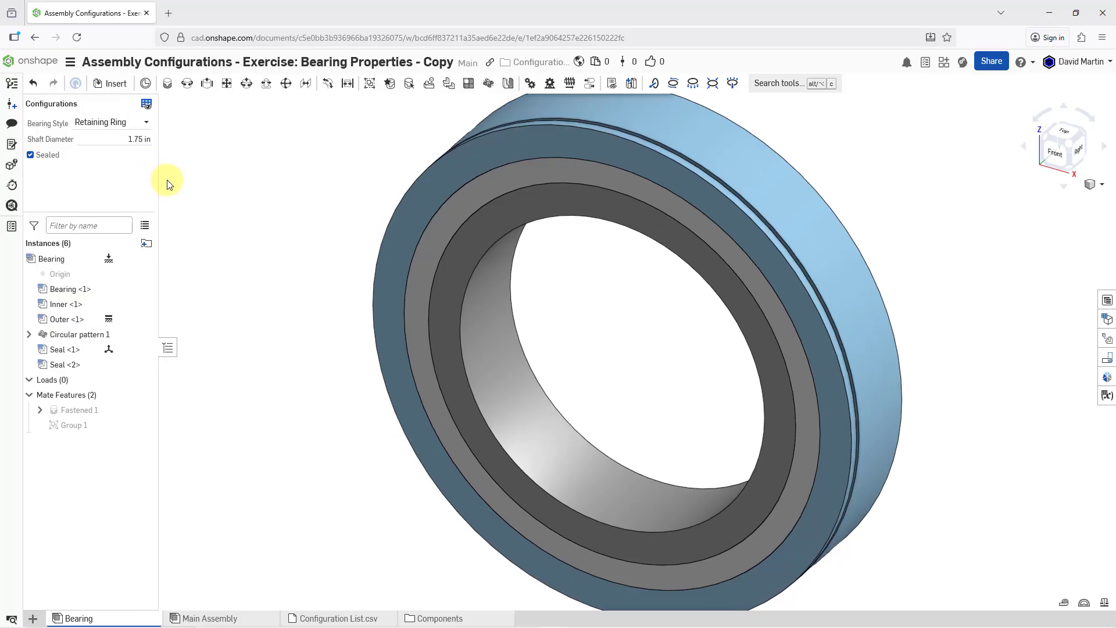
pyautogui.scroll(2, 530, 372)
pyautogui.scroll(-3, 530, 372)
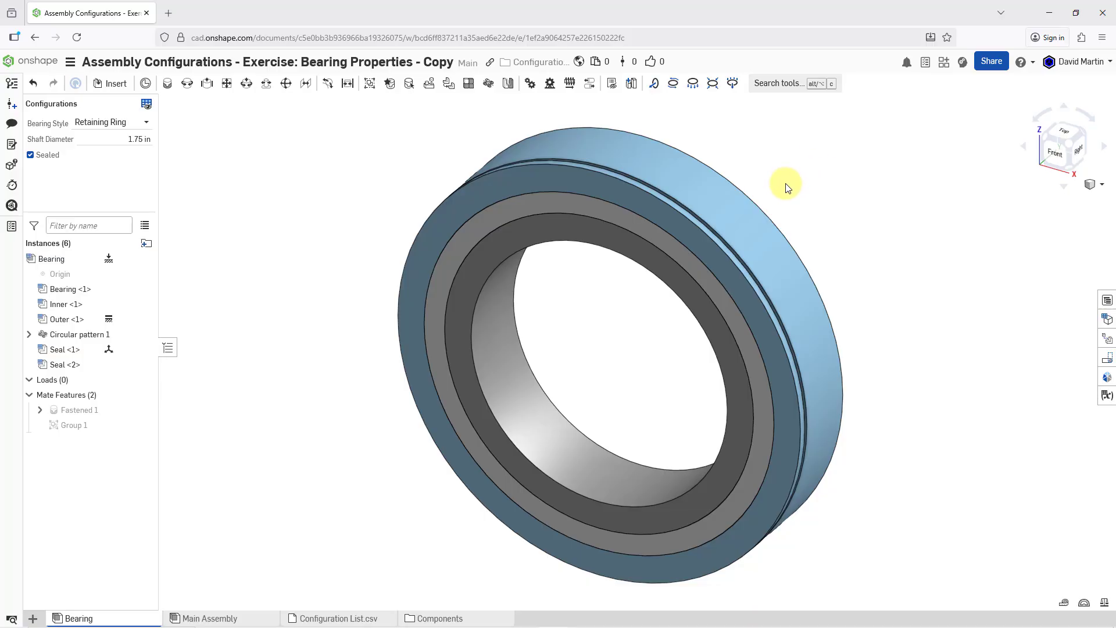
# Show the Configured assembly properties table from the right-hand Configuration panel
pyautogui.click(1107, 320)
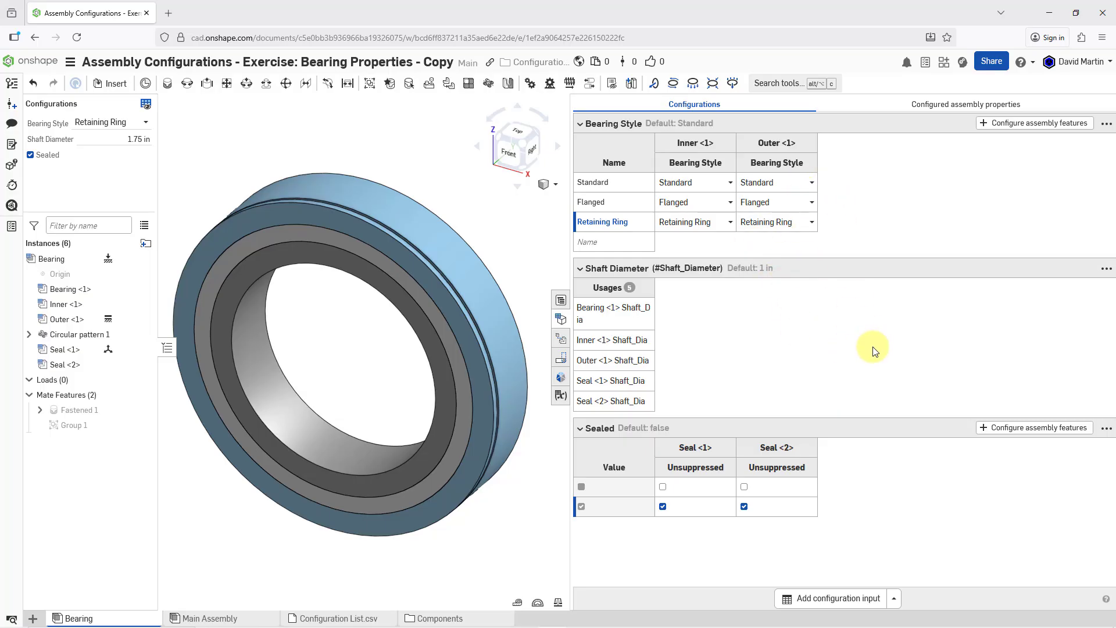
pyautogui.click(953, 108)
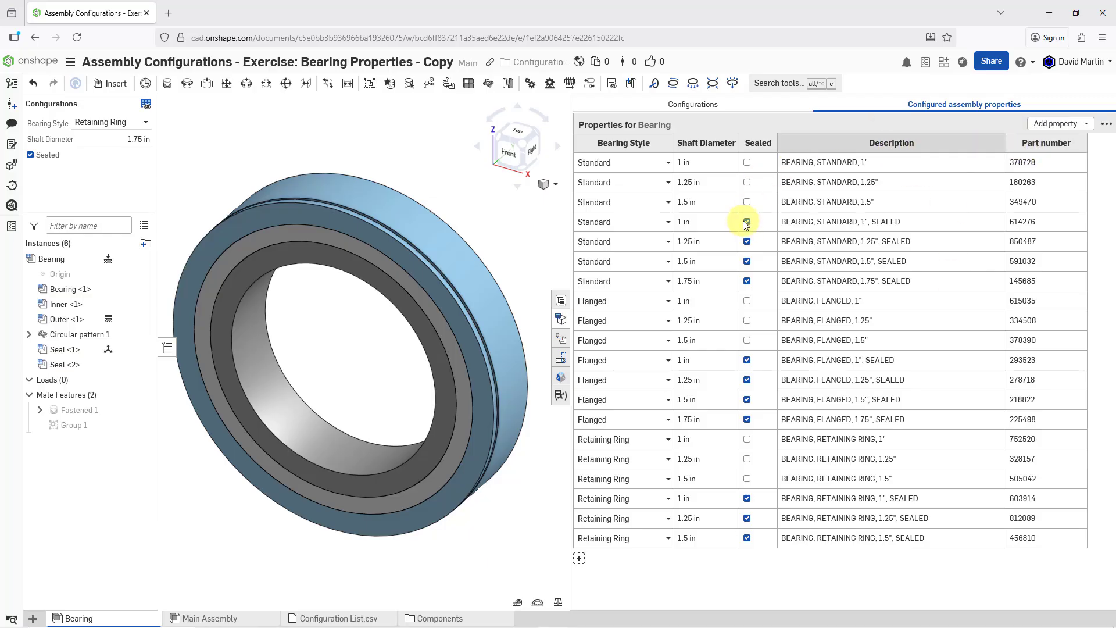
# Switch back to the Configurations tab listing the Bearing Style, Shaft Diameter and Sealed tables
pyautogui.click(681, 105)
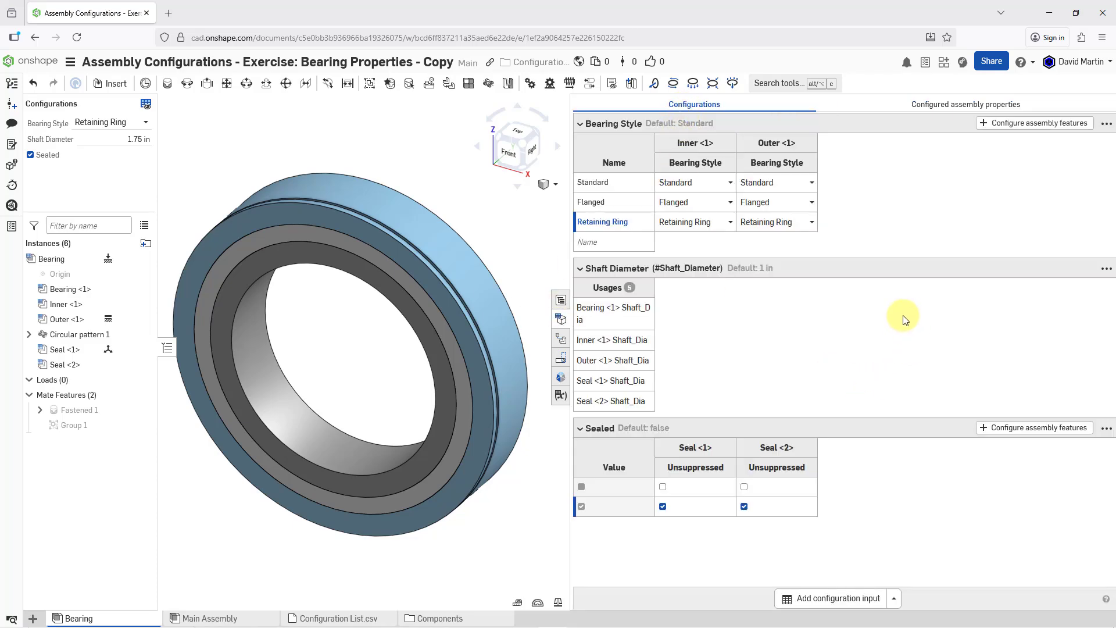